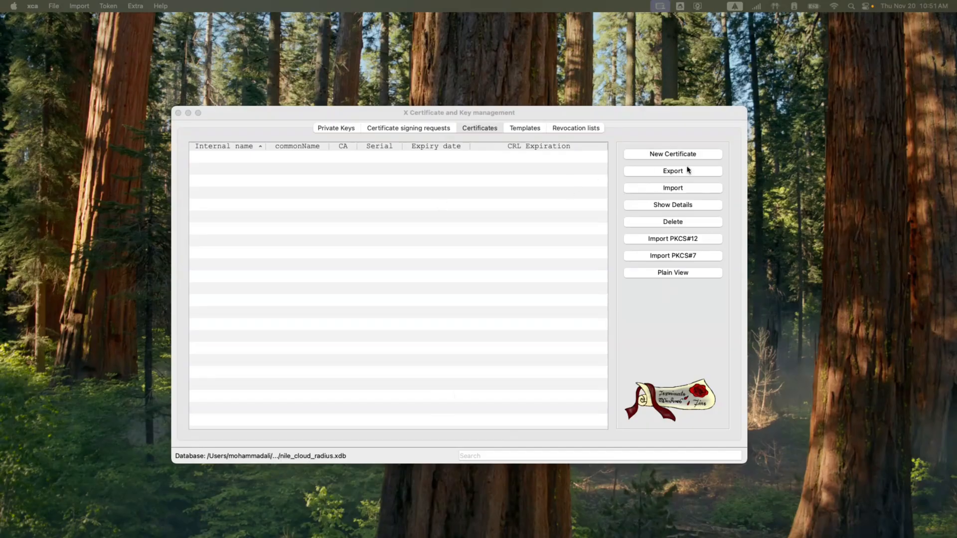
Start a new self-signed certificate from the [default] CA template with all its settings applied
click(650, 158)
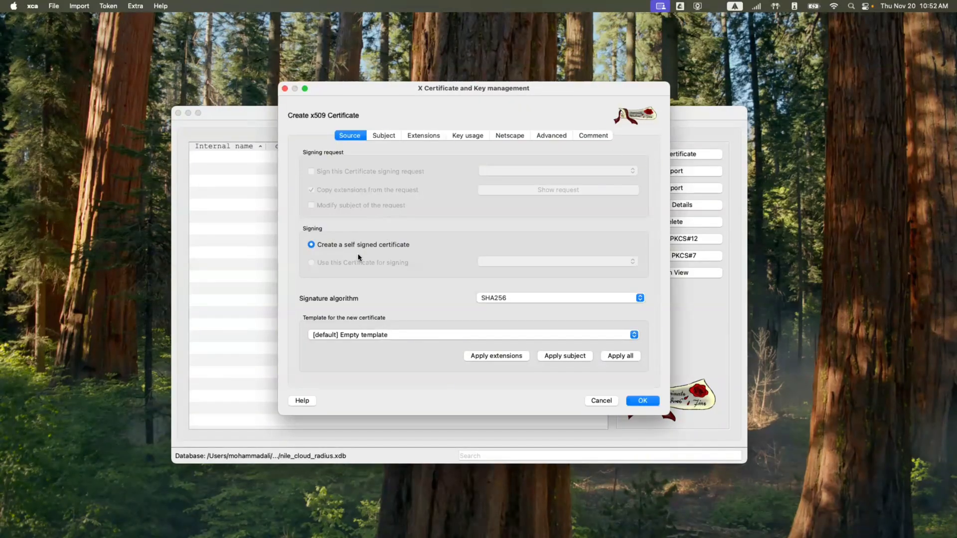
click(371, 336)
click(373, 343)
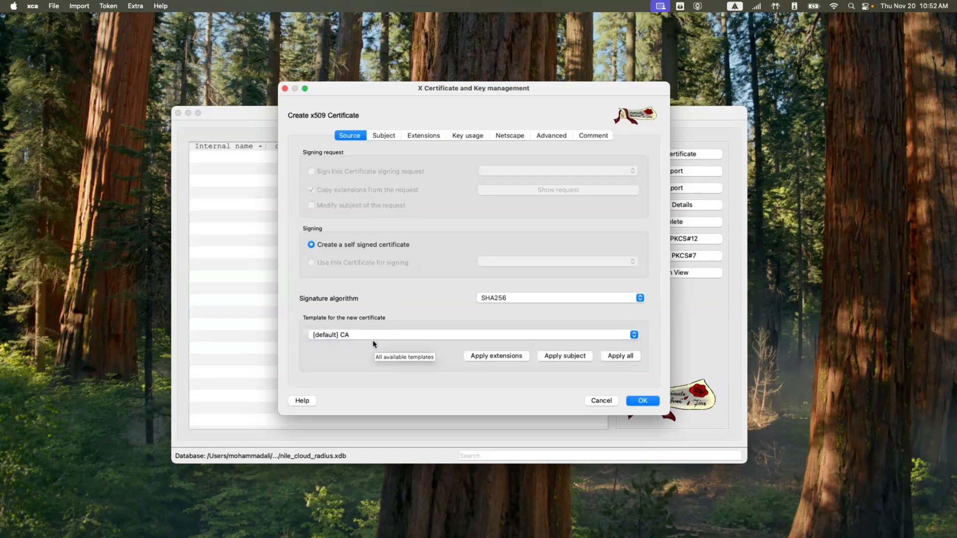
click(626, 358)
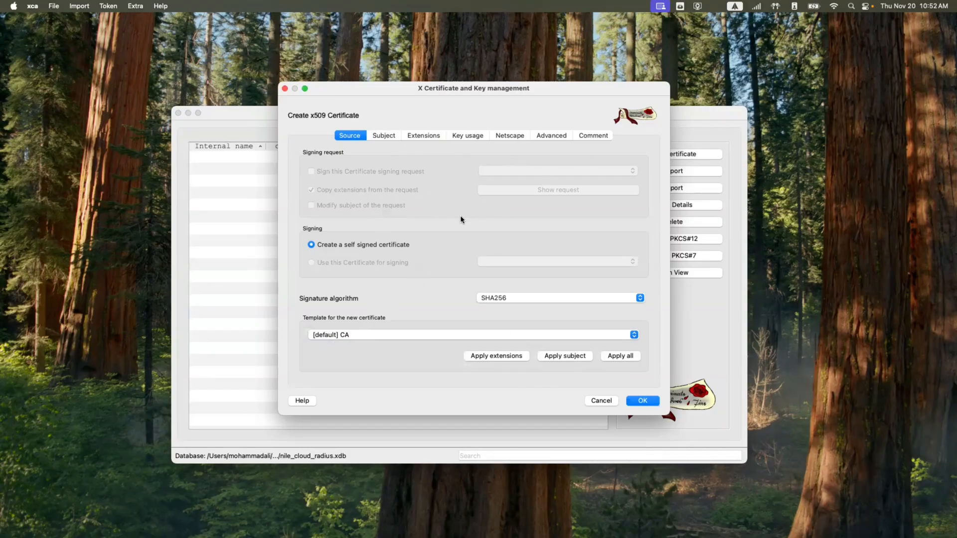
click(384, 136)
Fill the subject: internal name ArtofRF-CA, US, GA, ArtofRF, common name artofrf-ca.artofrf.com
click(390, 155)
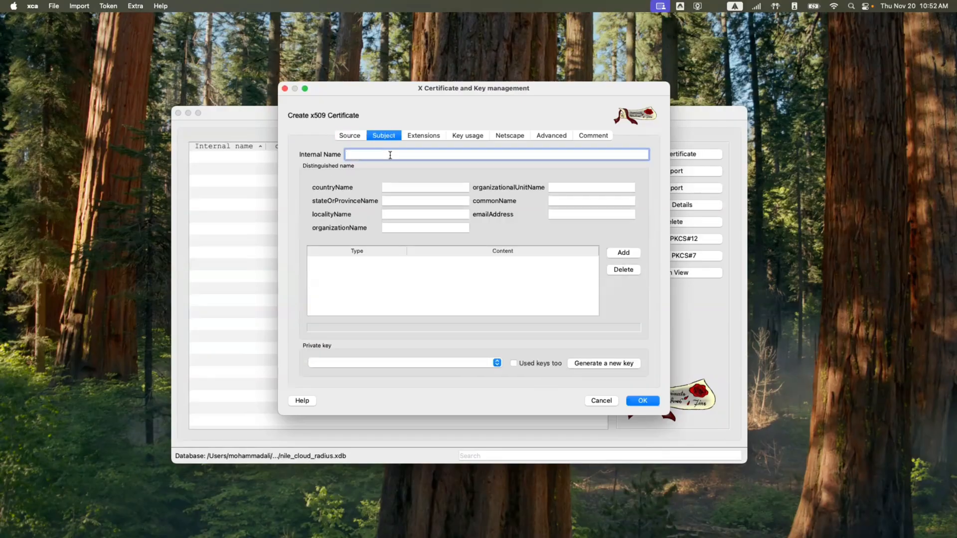
text(ArtofRF-CA)
click(398, 187)
text(US)
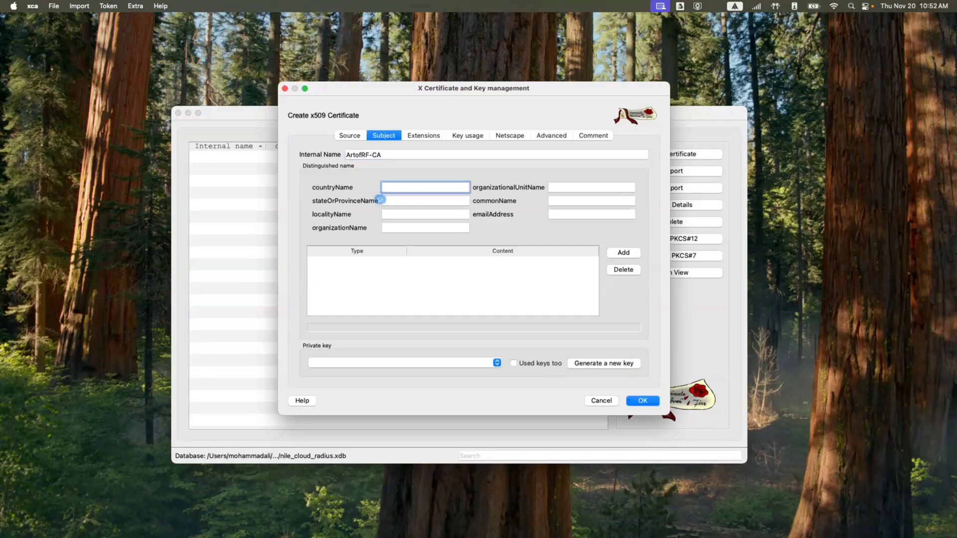
key(Tab)
text(GA)
click(417, 228)
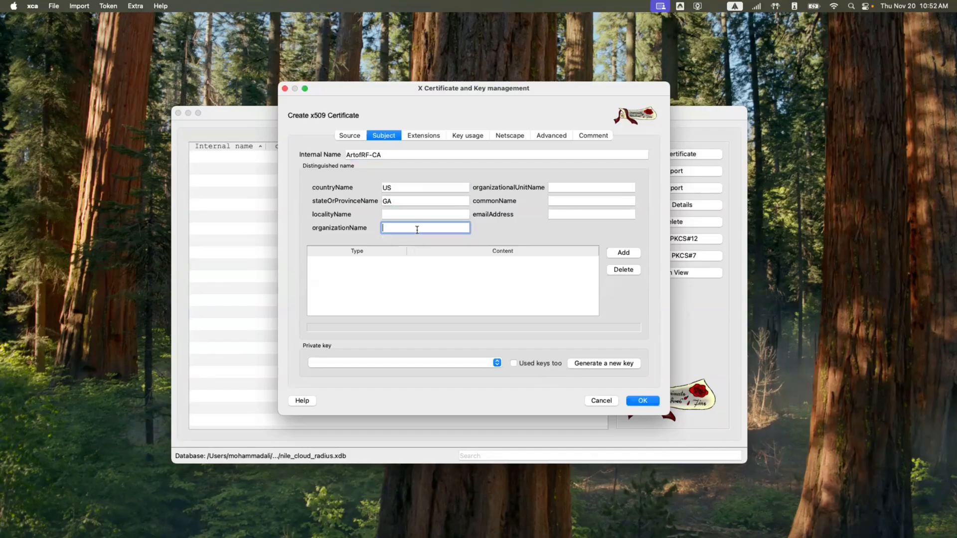
text(ArtofRF)
click(581, 188)
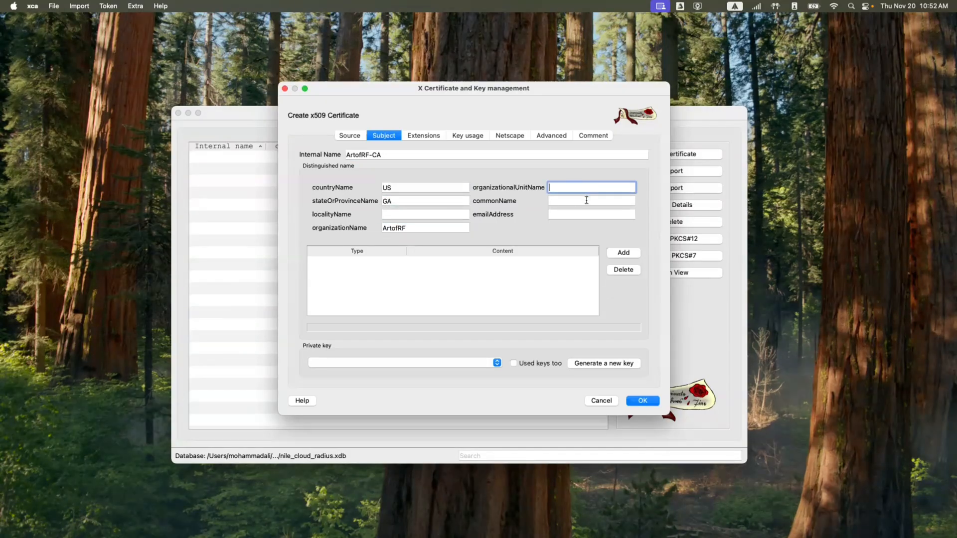
click(592, 201)
text(artofrf-)
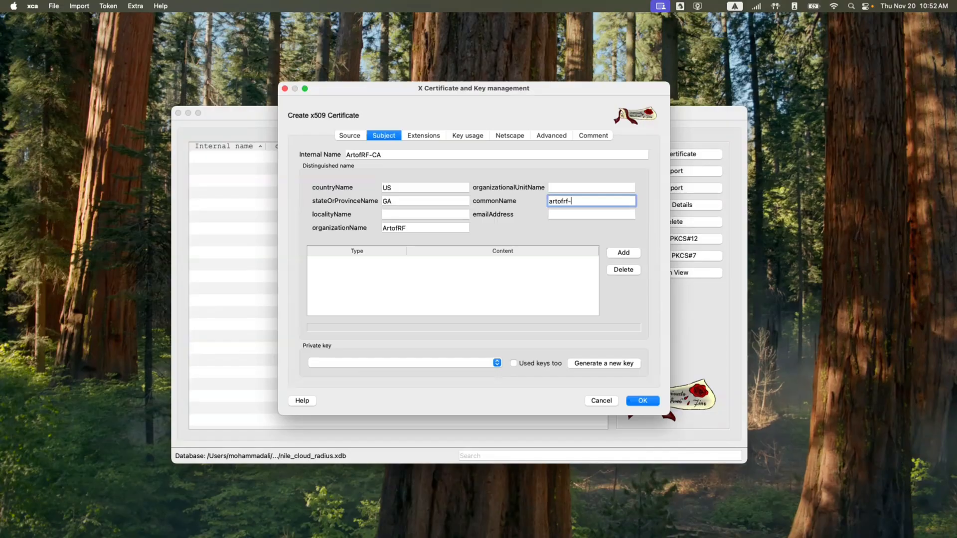
text(ca.artofrf.com)
Generate a new 4096-bit RSA private key for the CA certificate
click(579, 364)
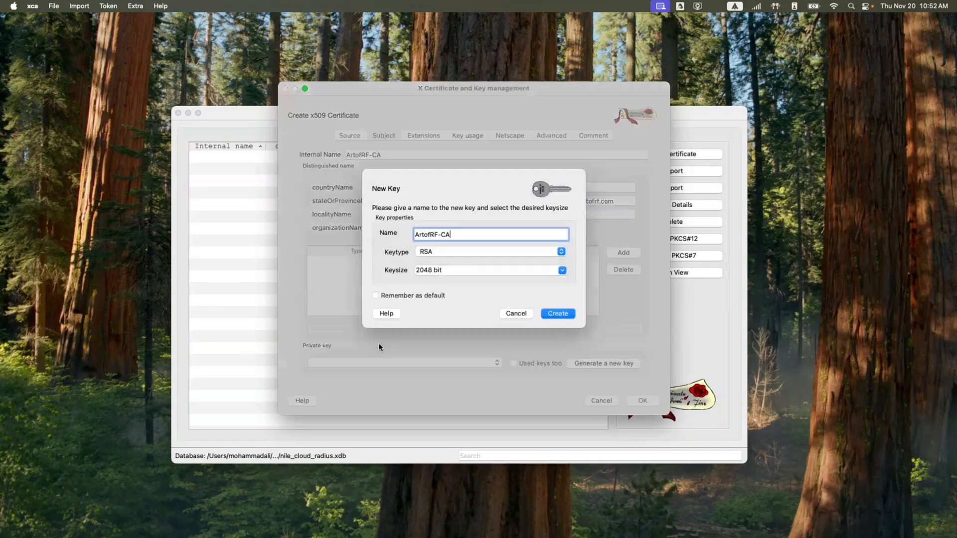
click(563, 271)
click(477, 298)
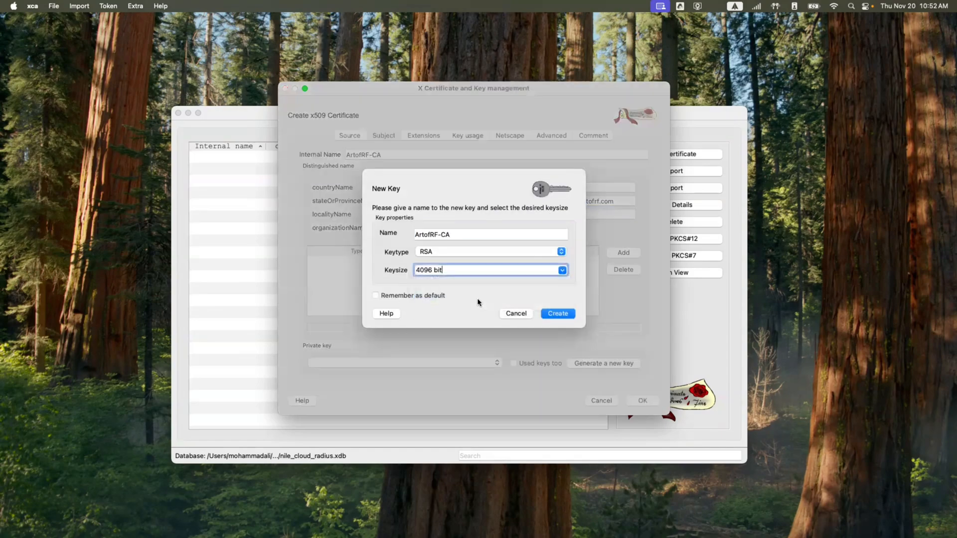
click(561, 315)
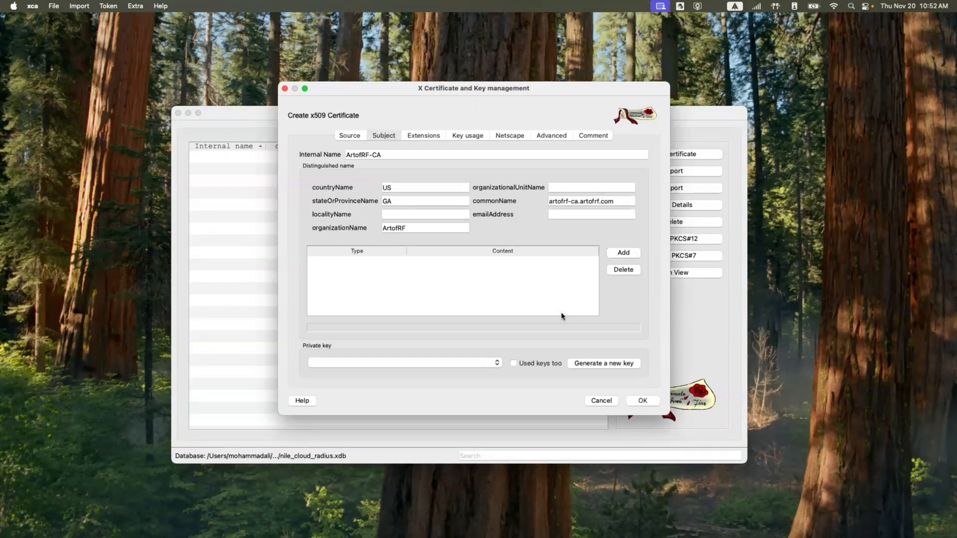
click(464, 207)
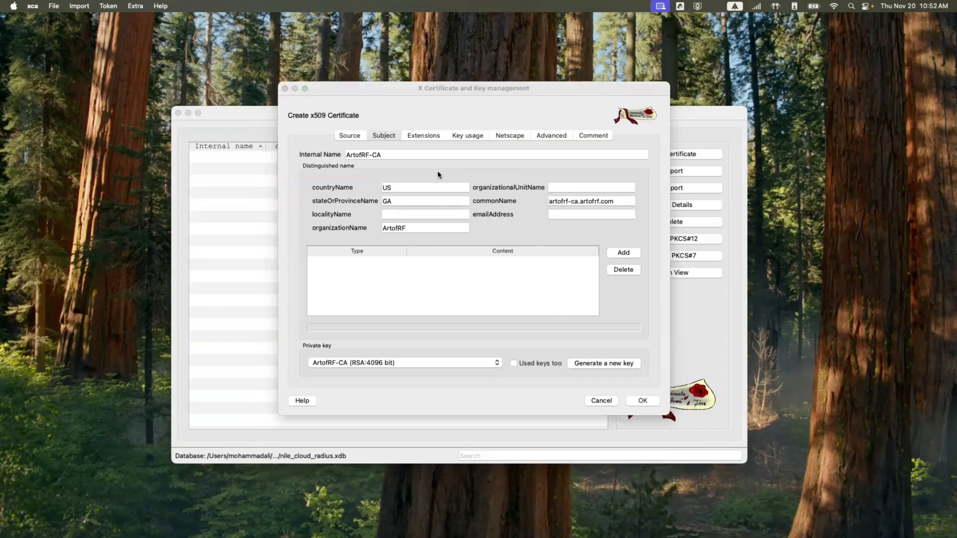
Set the subject alternative name to copy the common name
click(423, 137)
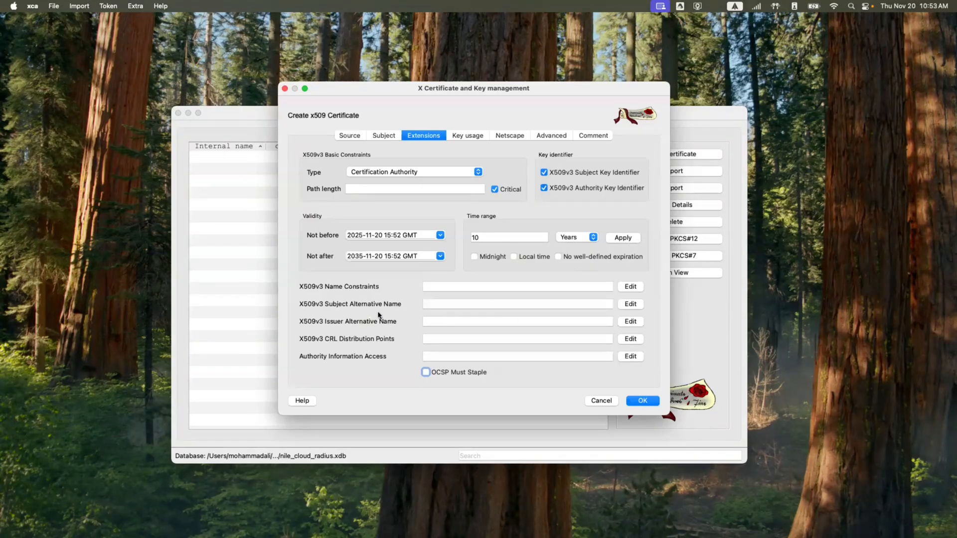
click(629, 304)
click(474, 193)
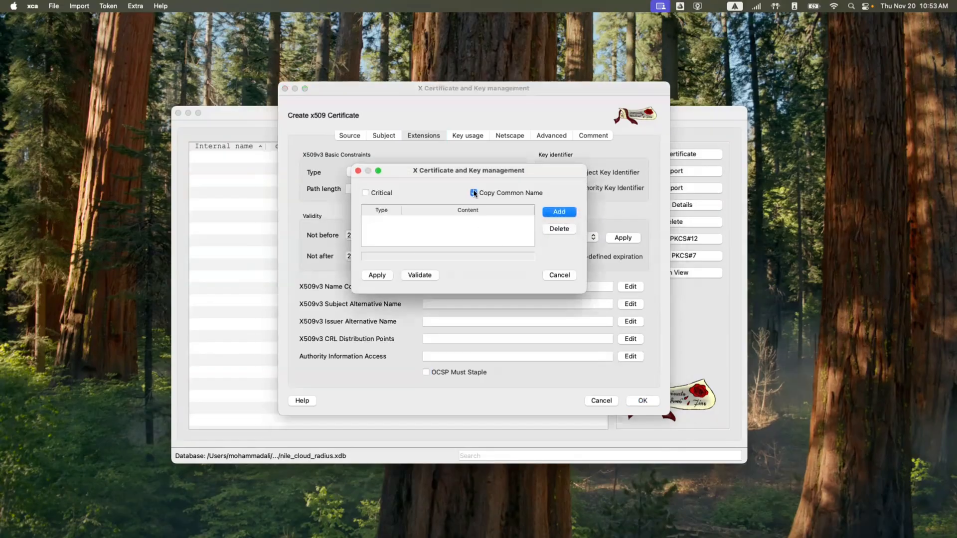
click(378, 275)
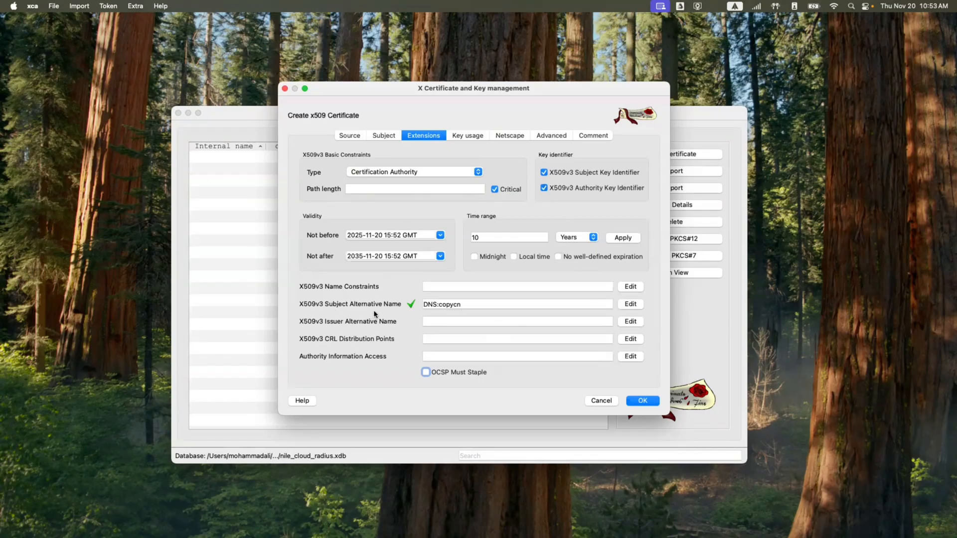
Review the Subject and Key usage settings, then create the ArtofRF-CA certificate
click(384, 137)
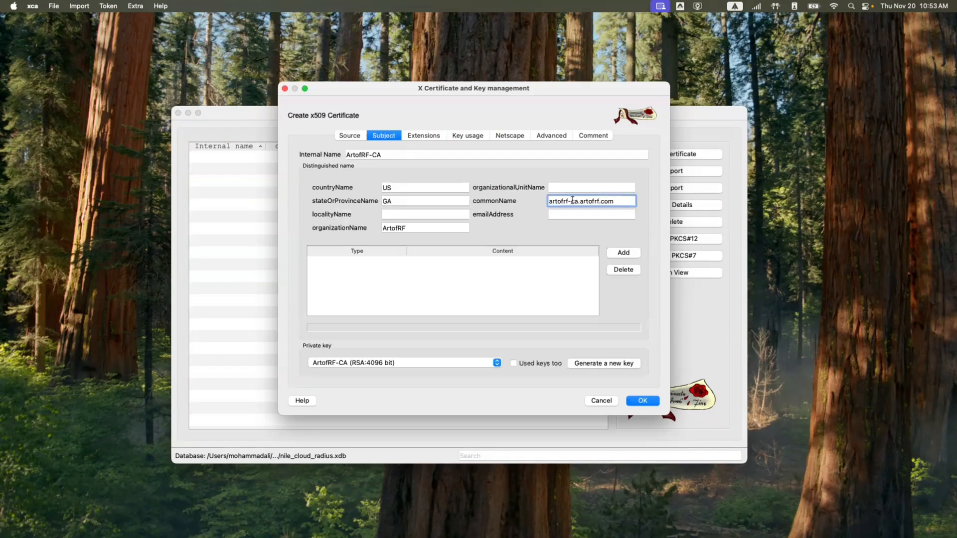
click(429, 138)
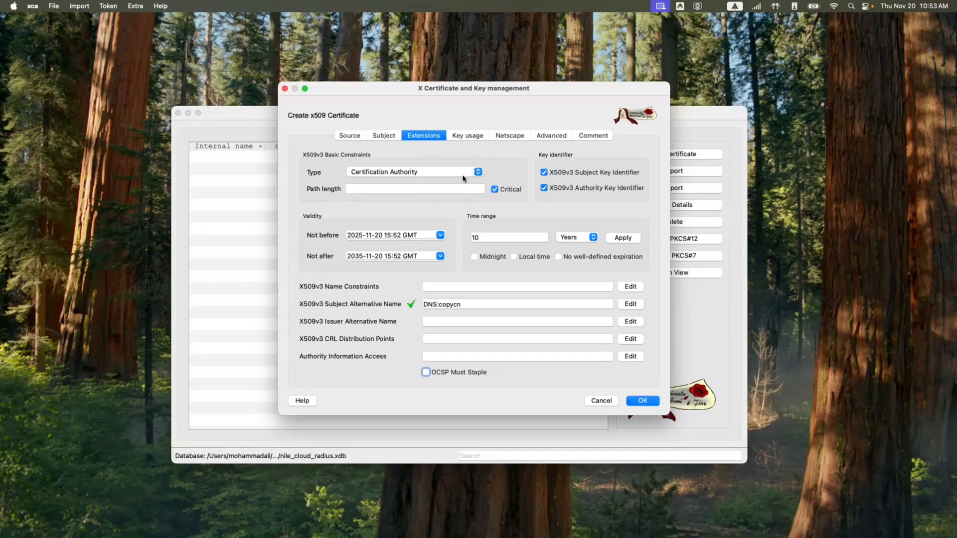
click(464, 138)
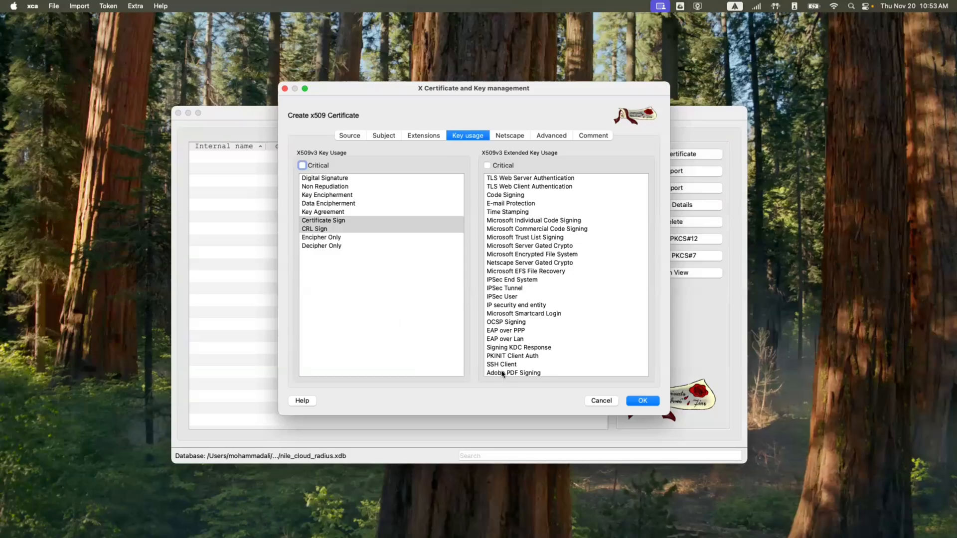
click(634, 403)
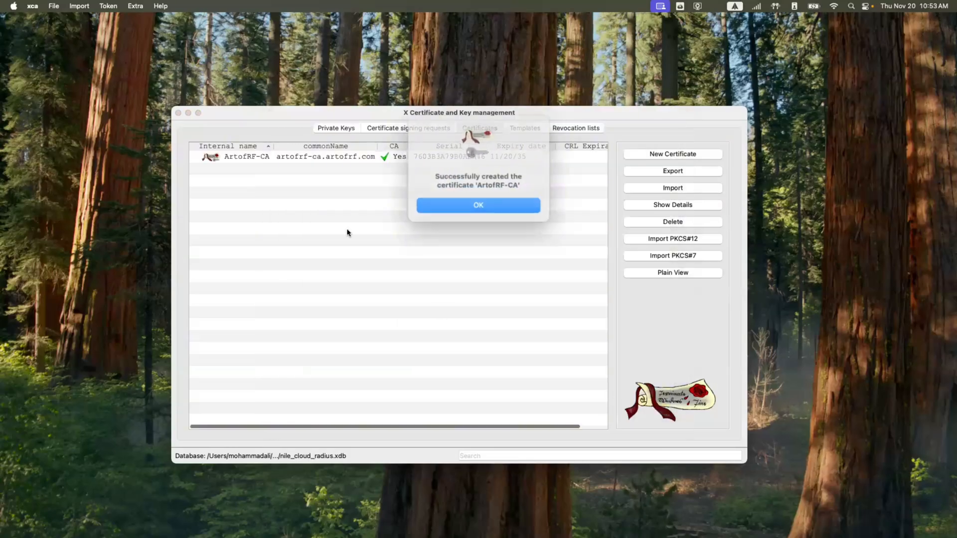
Start a new ArtofRF-CA-signed certificate using the [default] TLS_server template
click(466, 203)
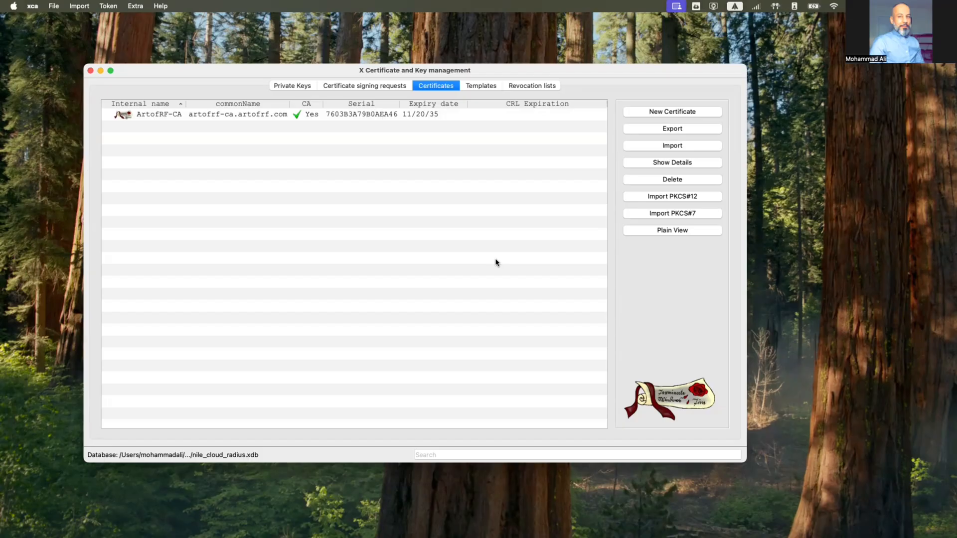
click(386, 118)
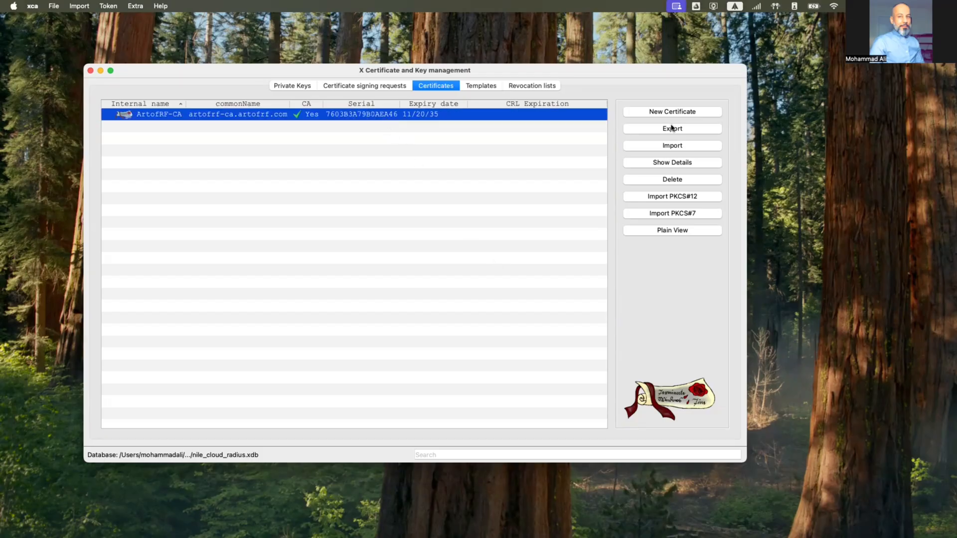
click(694, 117)
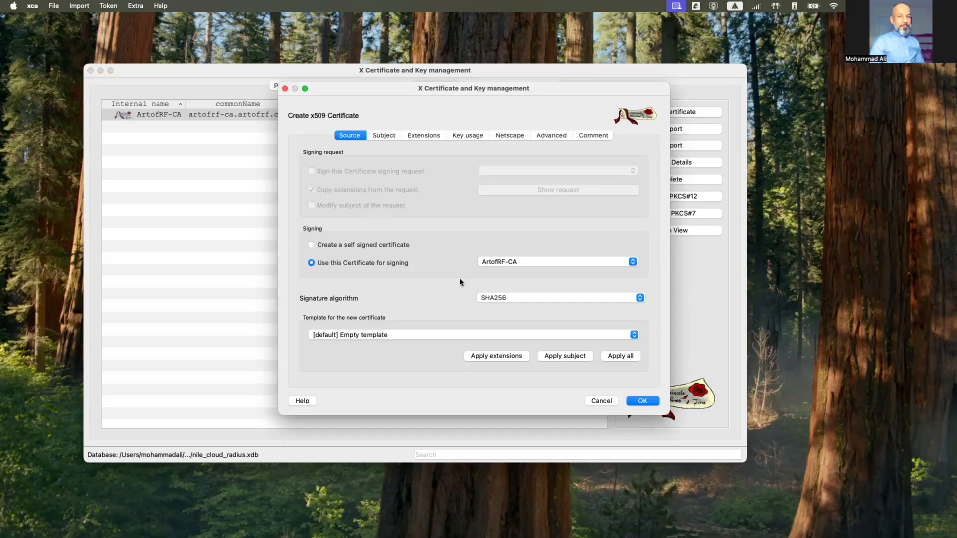
click(385, 334)
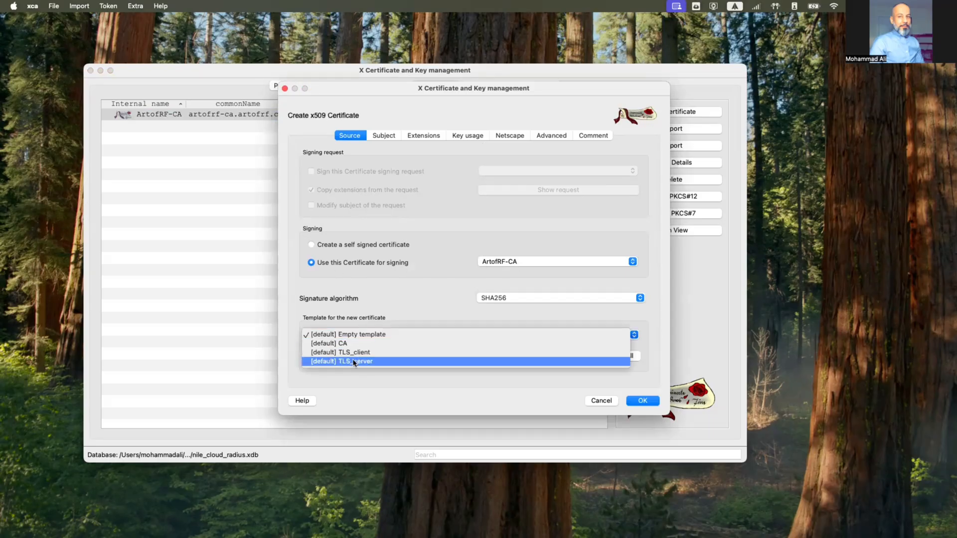
click(358, 362)
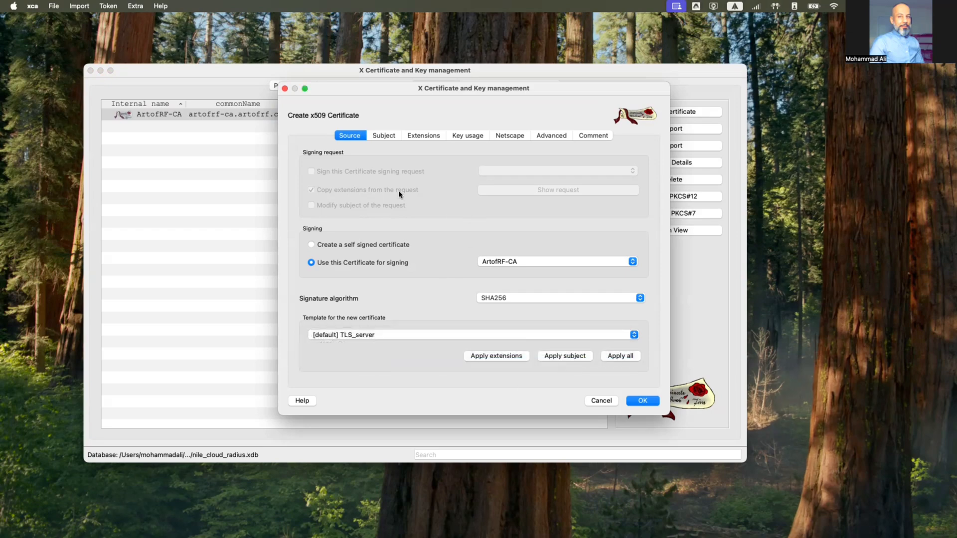
click(384, 136)
click(381, 153)
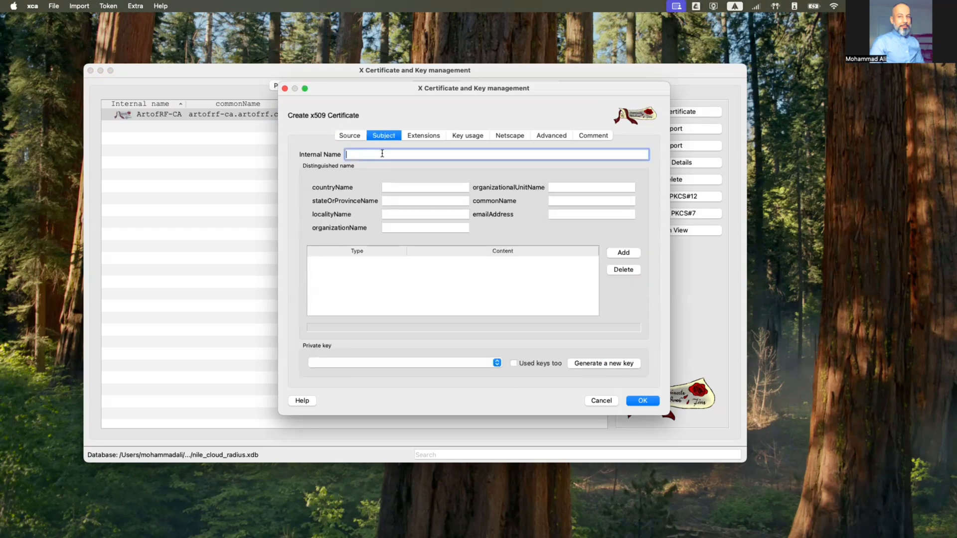
Fill the subject: ArtofRF-Server, US, GA, ArtofRF, common name artofrf-server.artofrf.com
text(ArtofRF-Server)
click(409, 186)
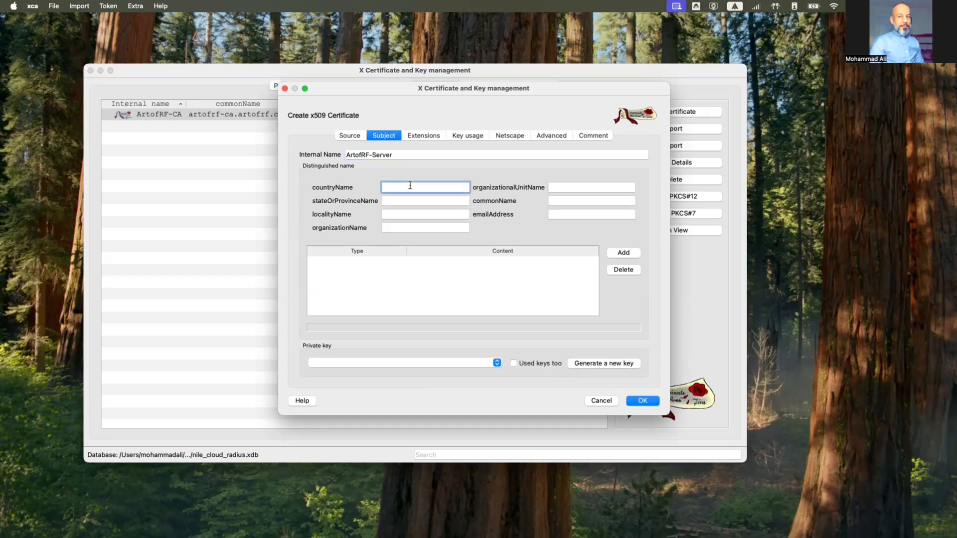
text(US)
key(Tab)
text(GA)
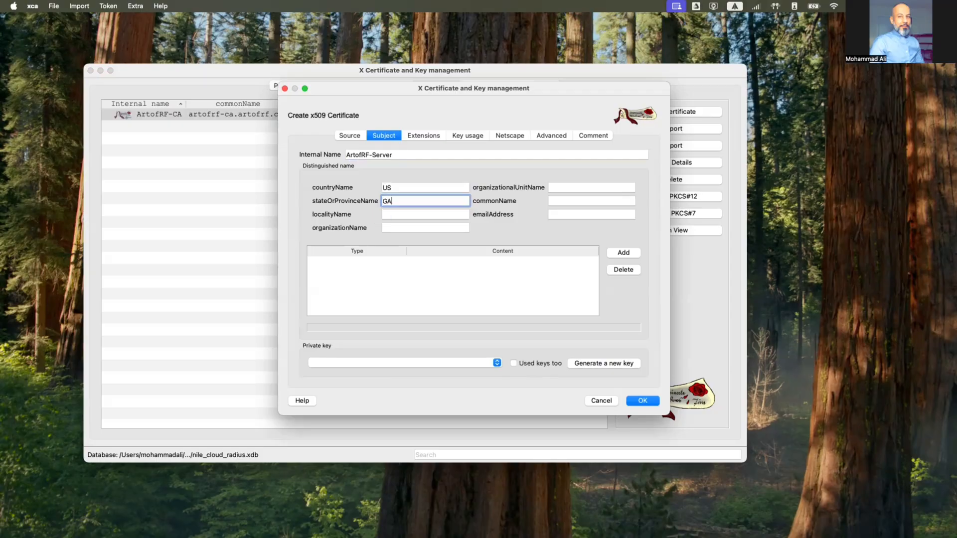
click(409, 229)
text(Art)
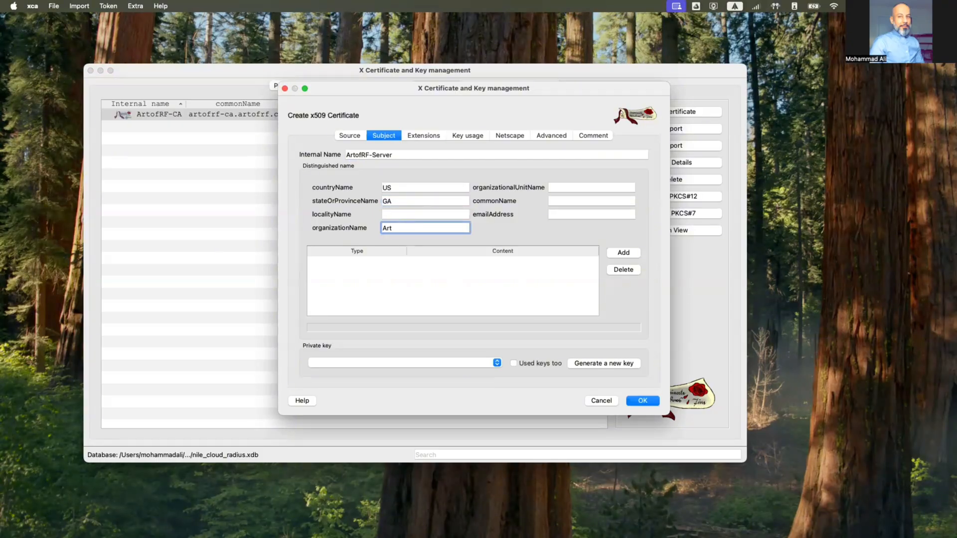
text(ofRF)
click(567, 202)
text(aro)
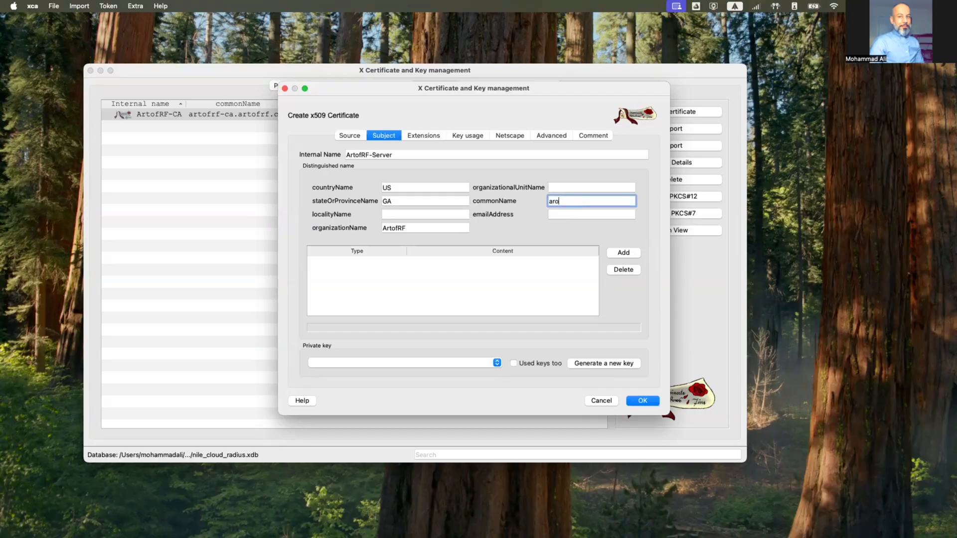
key(BackSpace)
text(tofrf-server.artofrf.com)
Generate a 4096-bit RSA private key named ArtofRF-Server
click(586, 367)
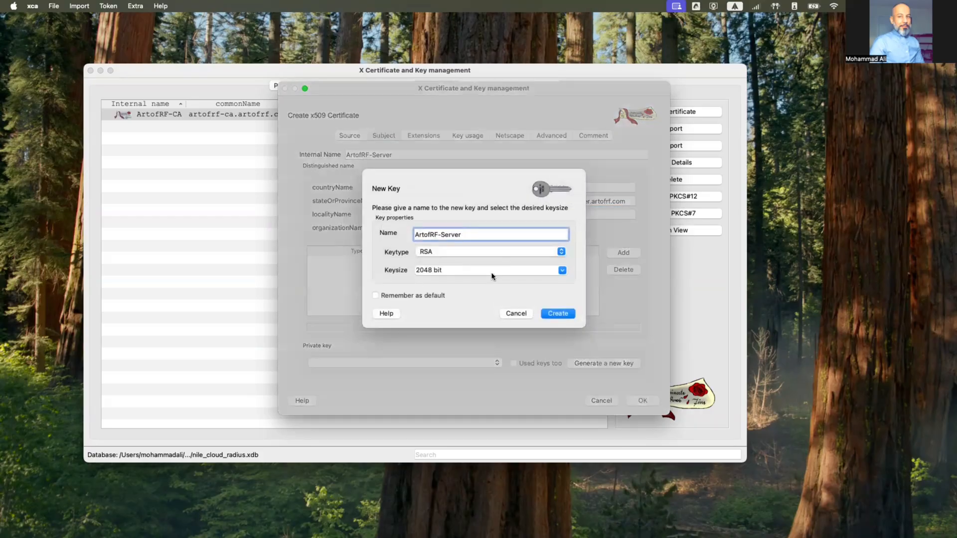
click(563, 270)
click(460, 298)
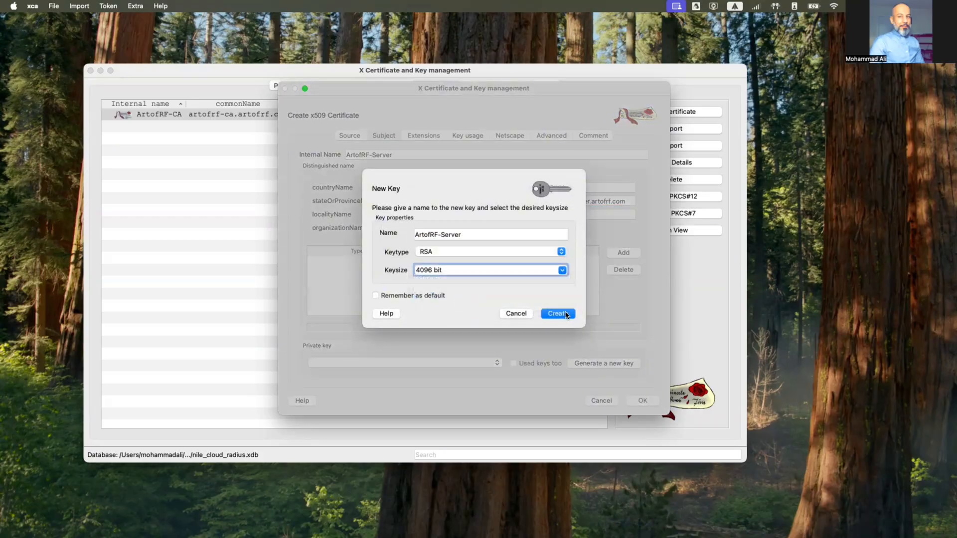
click(557, 314)
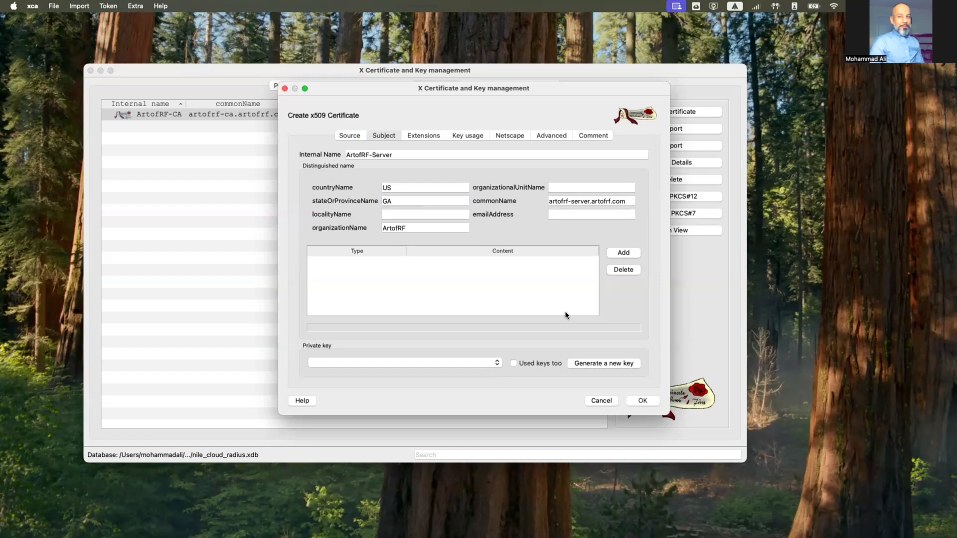
click(490, 206)
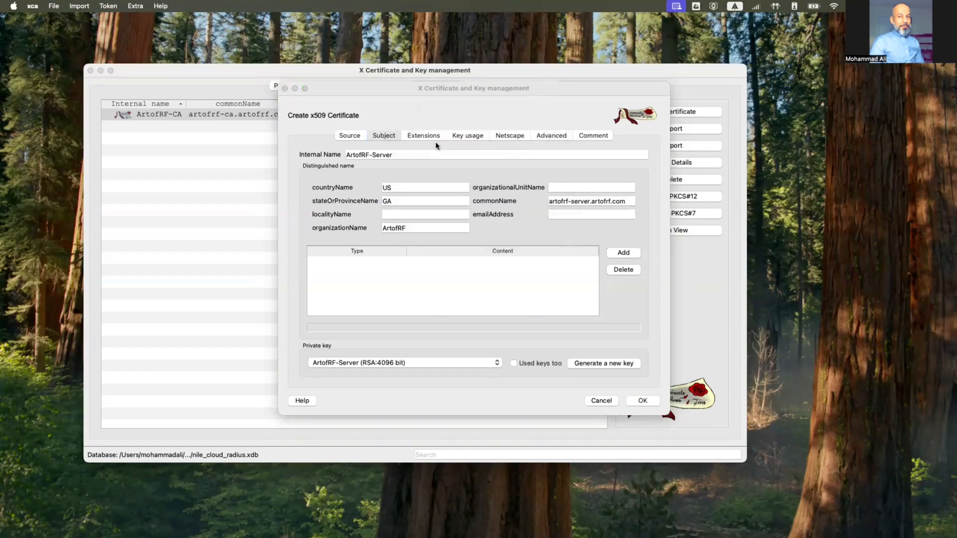
Set the validity time range to 3 years, ending 2028-11-20, and apply it
click(430, 138)
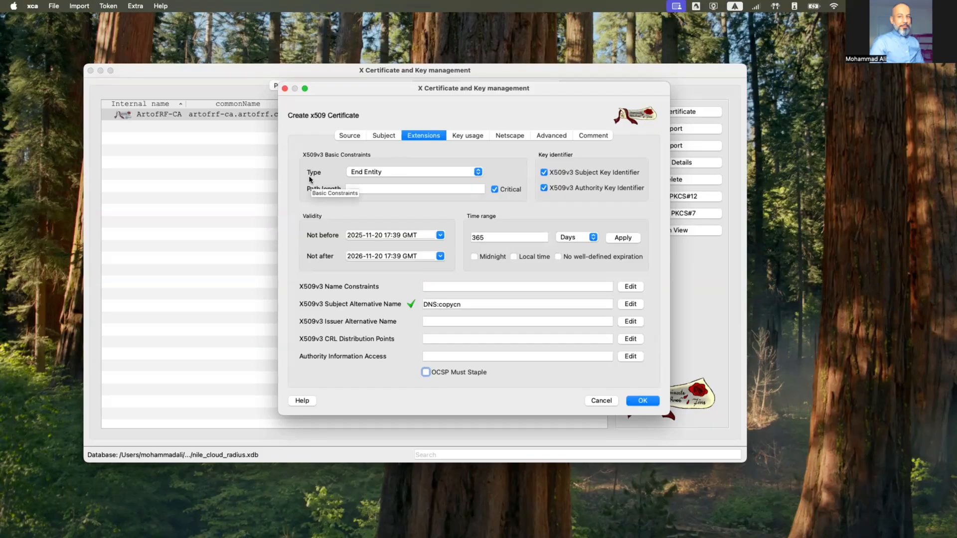
double_click(483, 237)
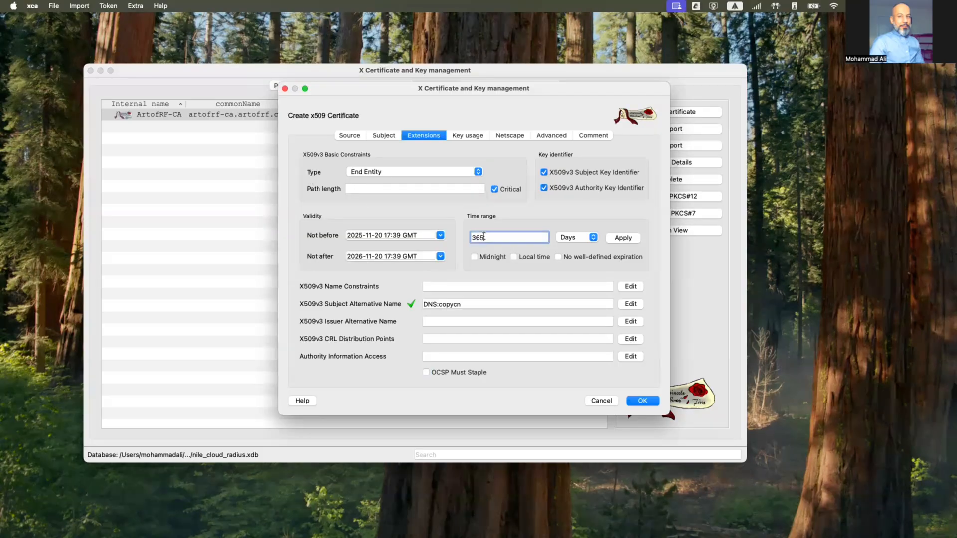
text(3)
click(570, 238)
click(567, 255)
click(623, 238)
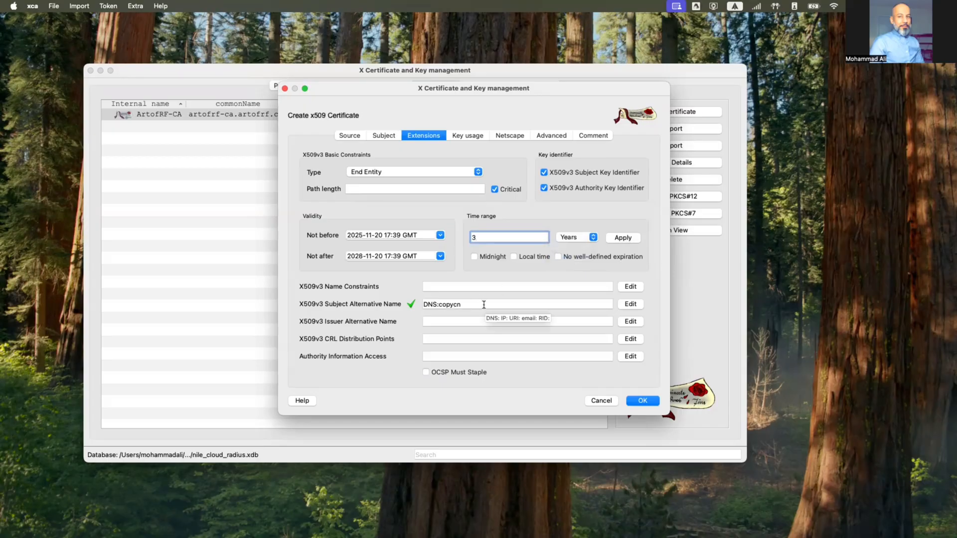
click(467, 136)
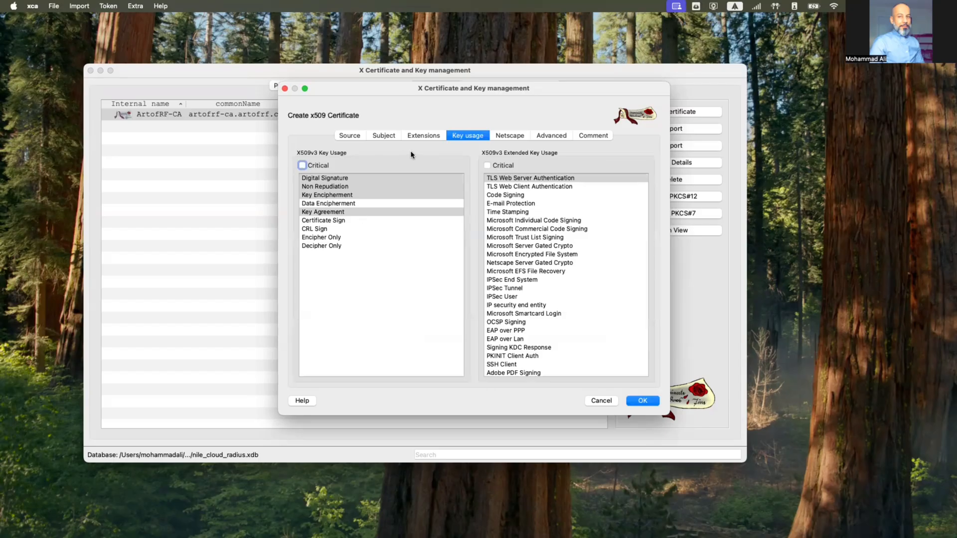
click(422, 136)
click(385, 137)
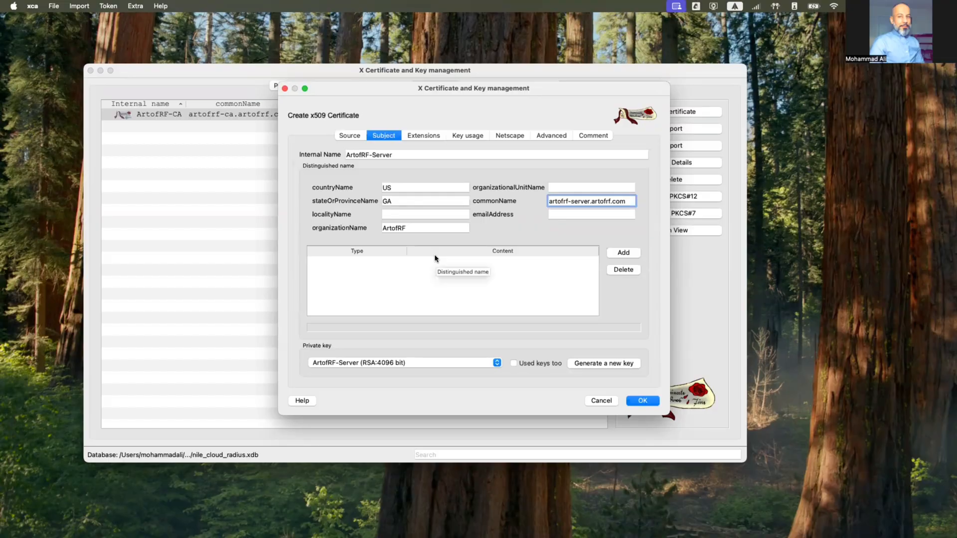
Create the ArtofRF-Server certificate and dismiss the success message
click(642, 400)
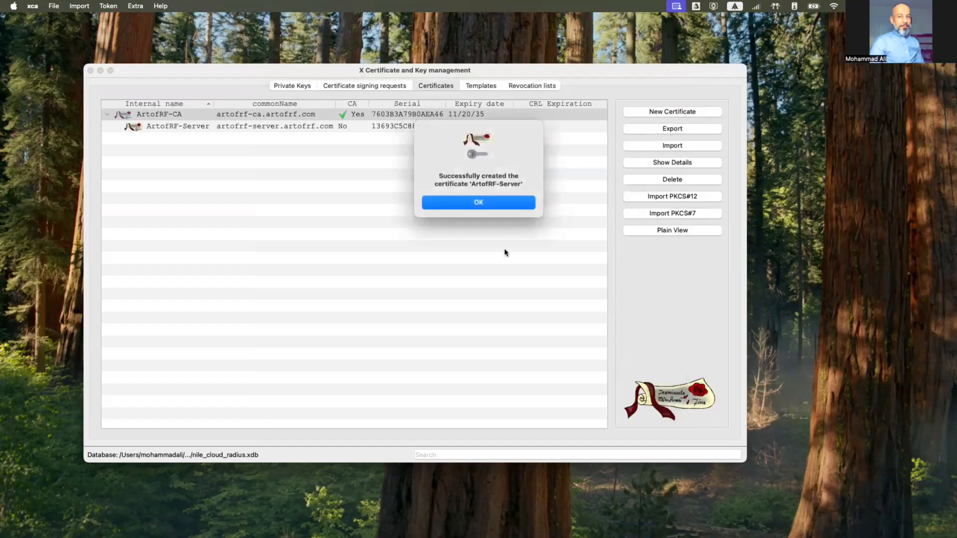
click(478, 202)
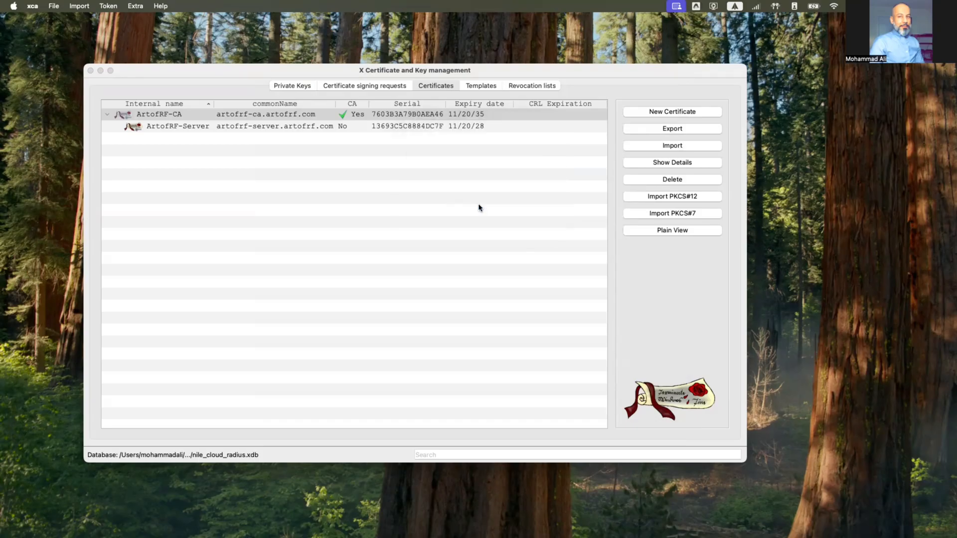
click(203, 127)
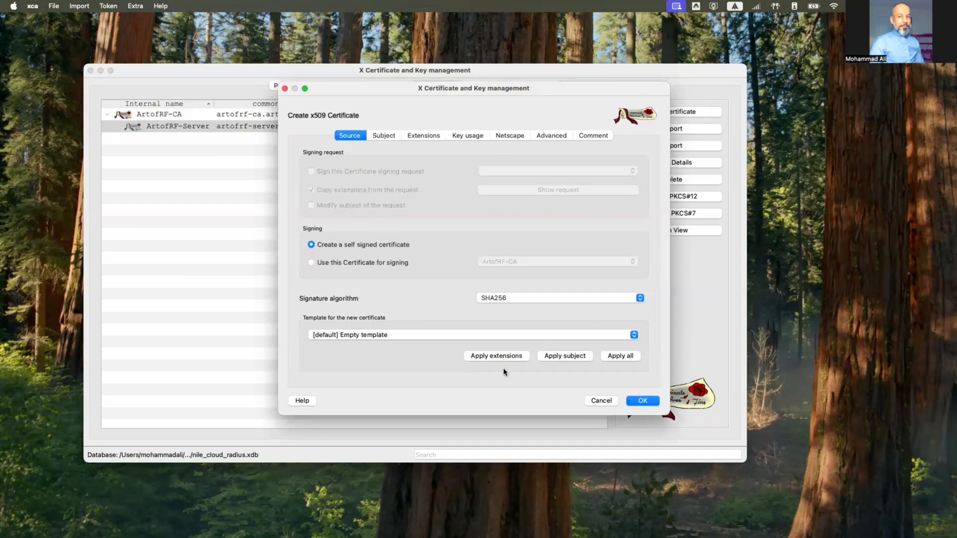
Discard the stray new-certificate forms and start one signed by ArtofRF-CA
click(601, 401)
click(258, 116)
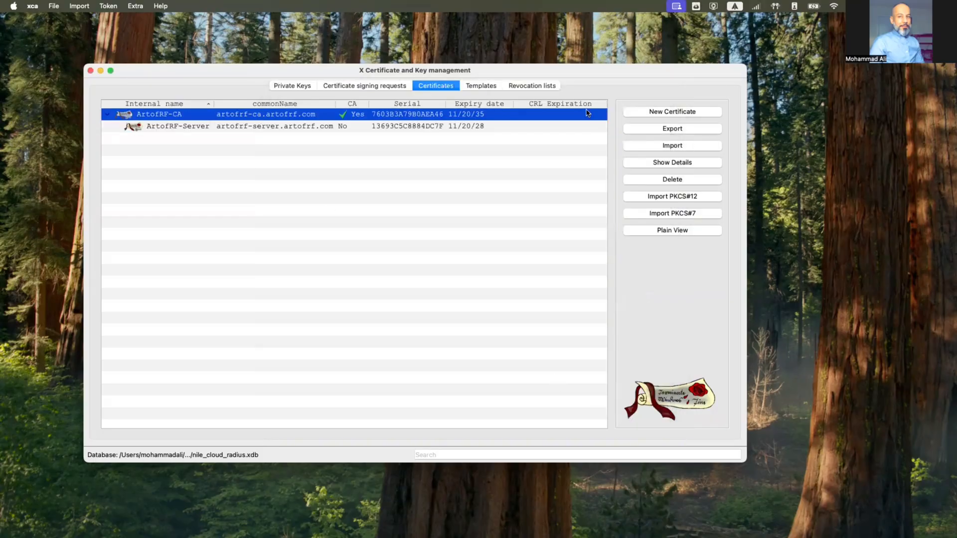
click(695, 112)
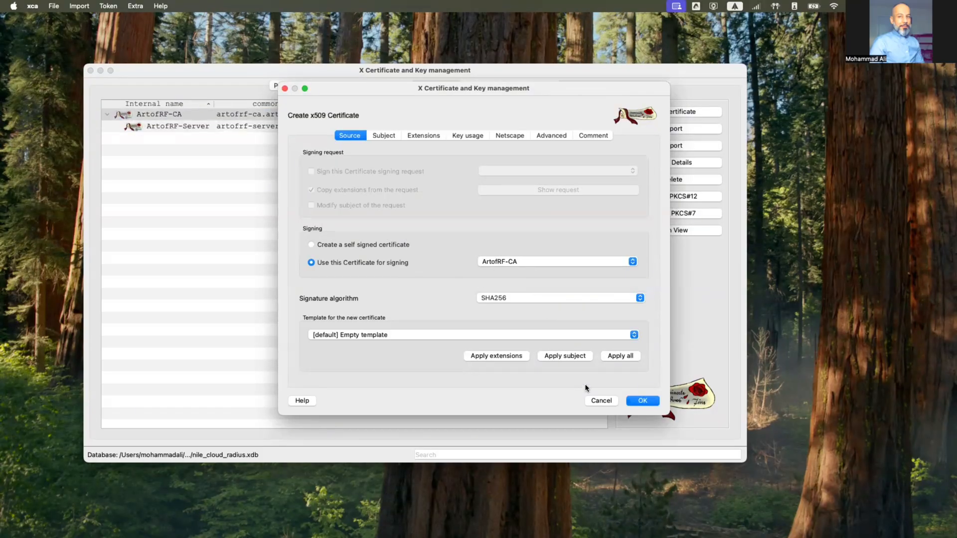
click(600, 400)
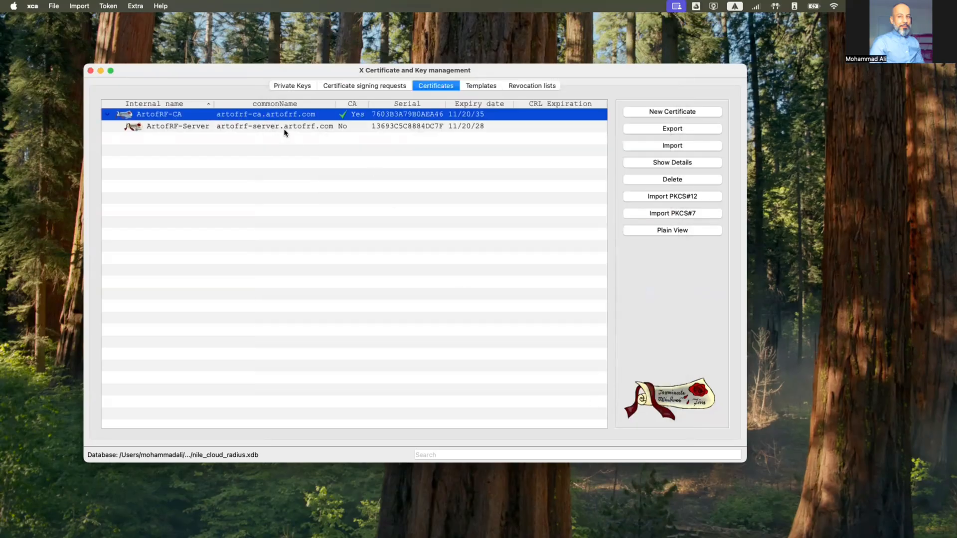
click(284, 130)
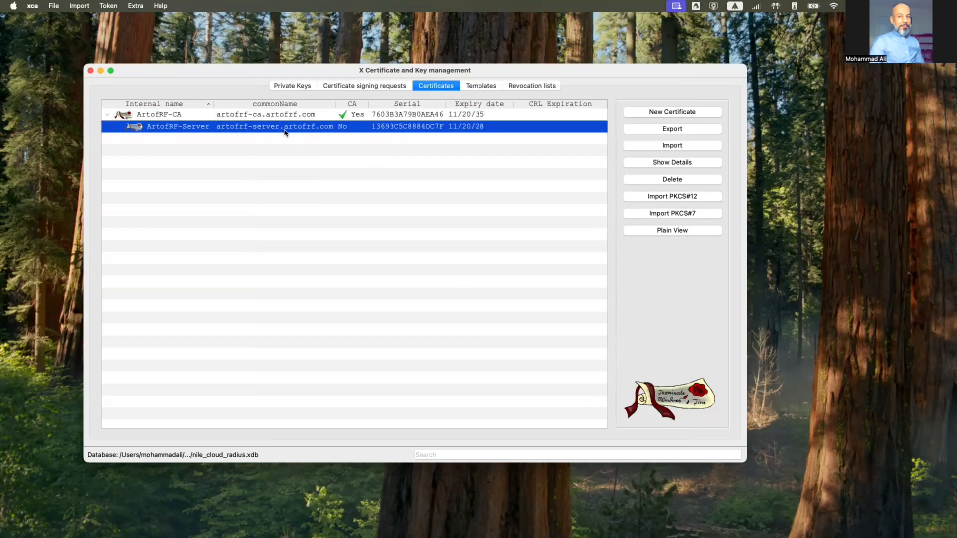
click(672, 112)
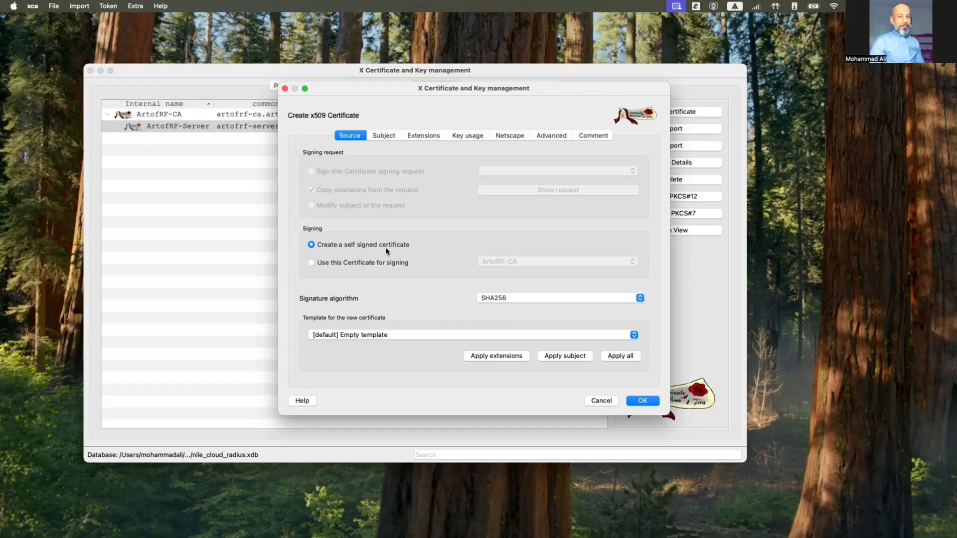
click(599, 402)
click(257, 115)
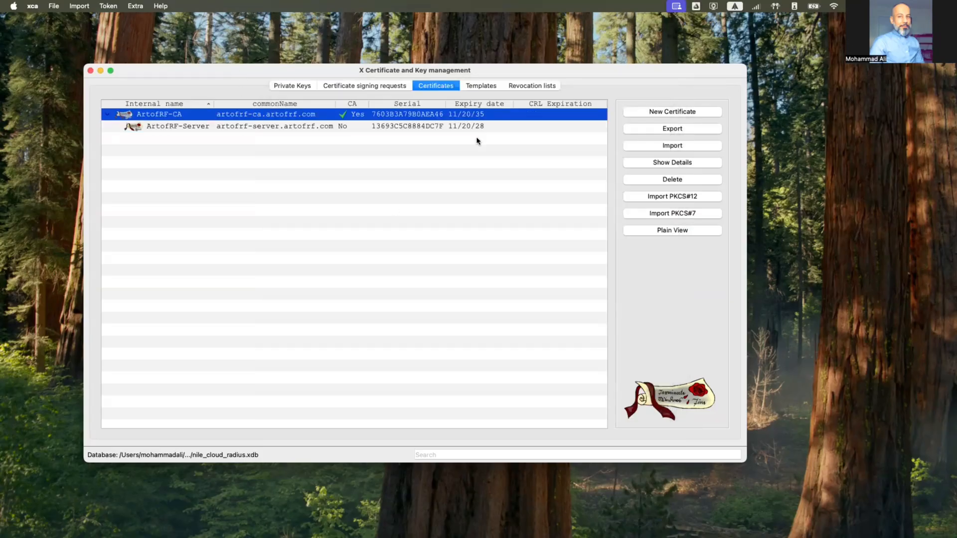
click(678, 112)
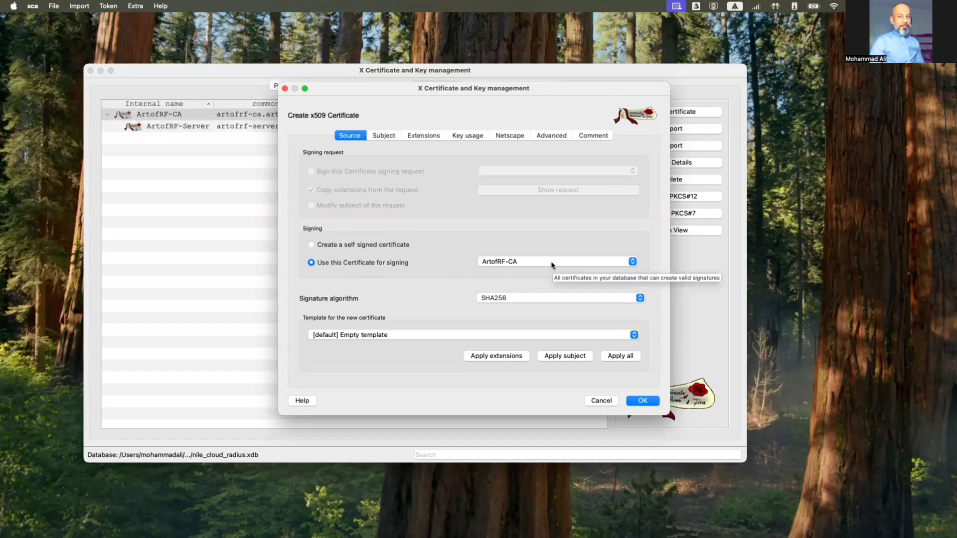
Base the certificate on the TLS_client template and enter the user's internal name
click(403, 337)
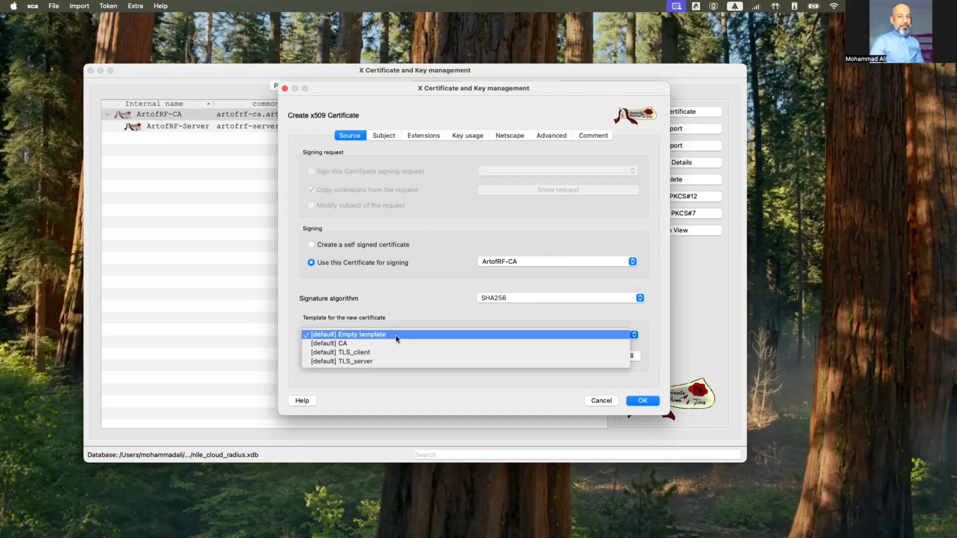
click(347, 354)
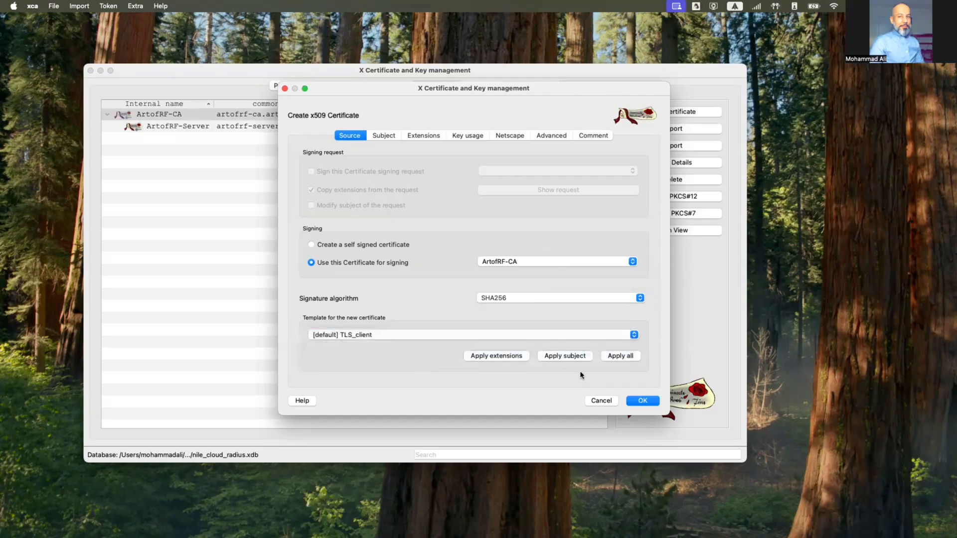
click(384, 136)
click(378, 152)
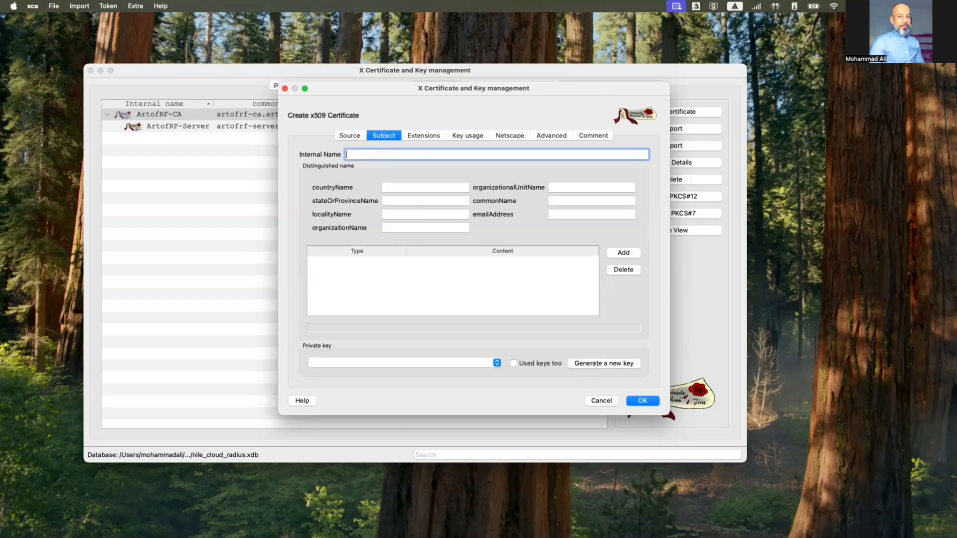
Fill in country US, state GA, organization ArtofRF and unit Contractors
click(401, 188)
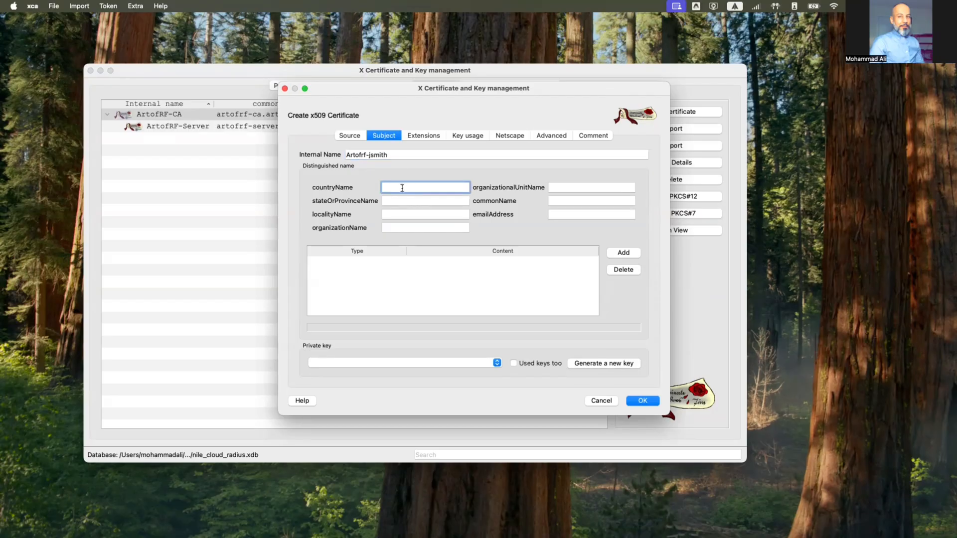
text(US)
key(Tab)
text(GA)
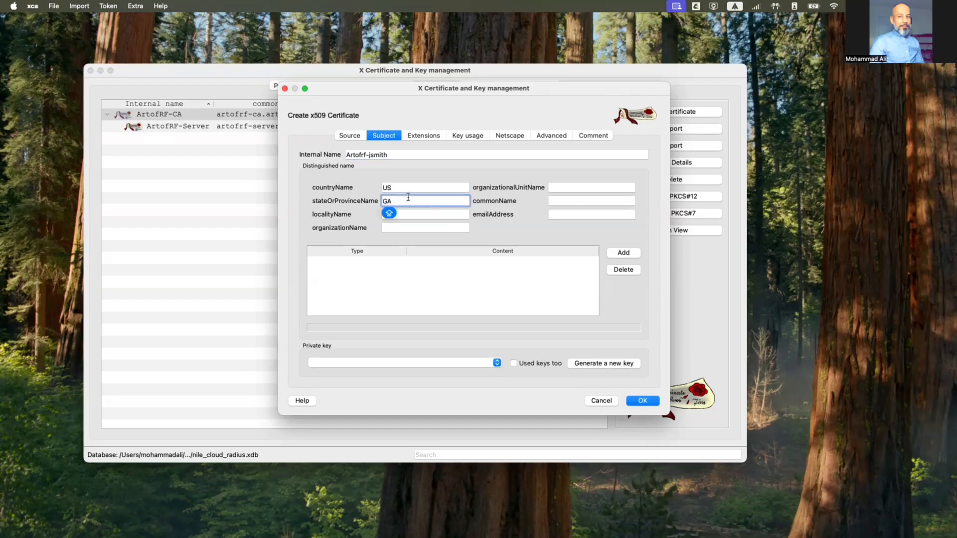
click(416, 227)
text(ArtofRF)
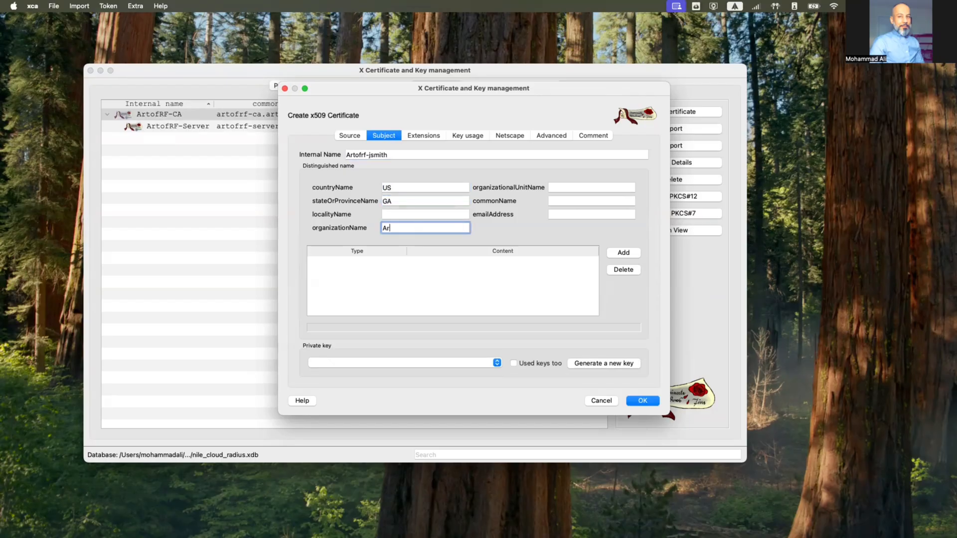
click(582, 187)
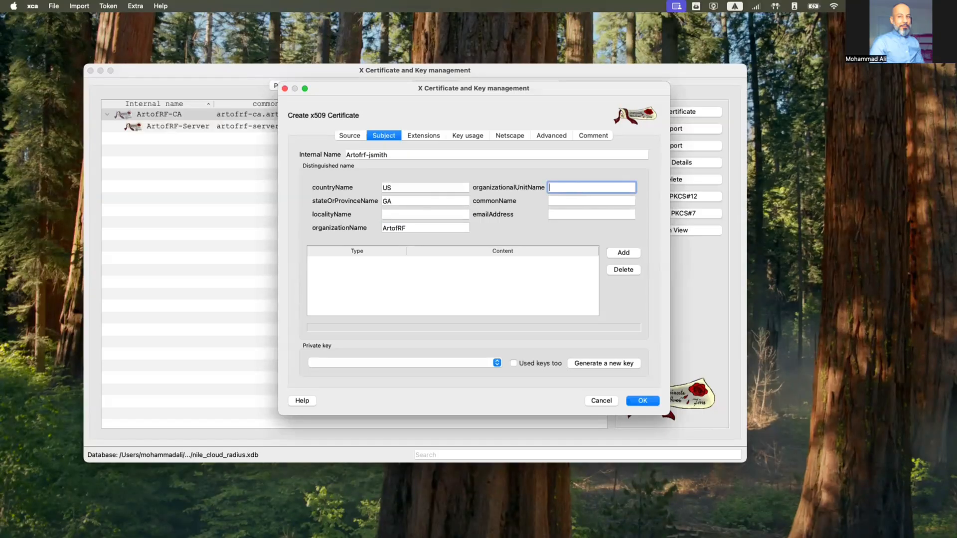
text(Contractors)
Enter the user's e-mail as common name, copy it into emailAddress, and begin key generation
click(592, 201)
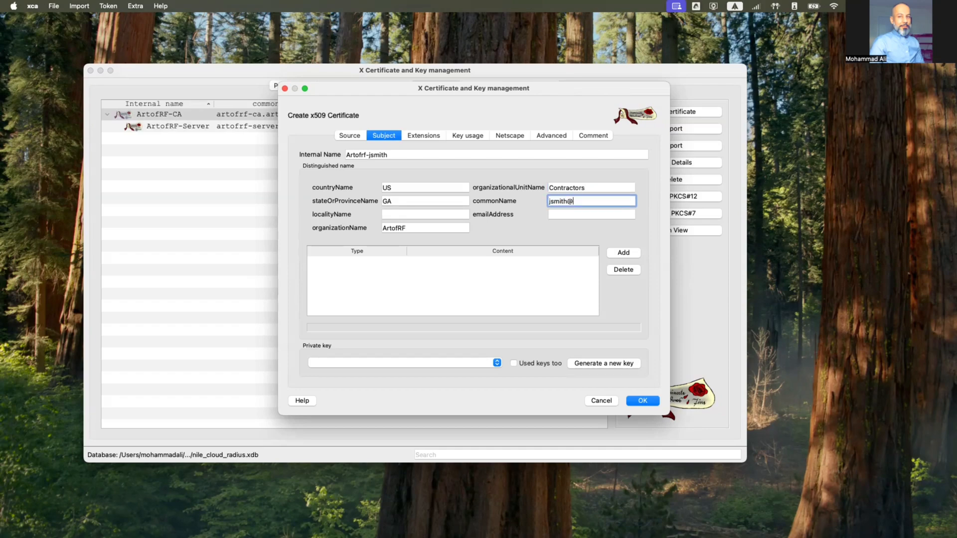
key(super+a)
key(super+c)
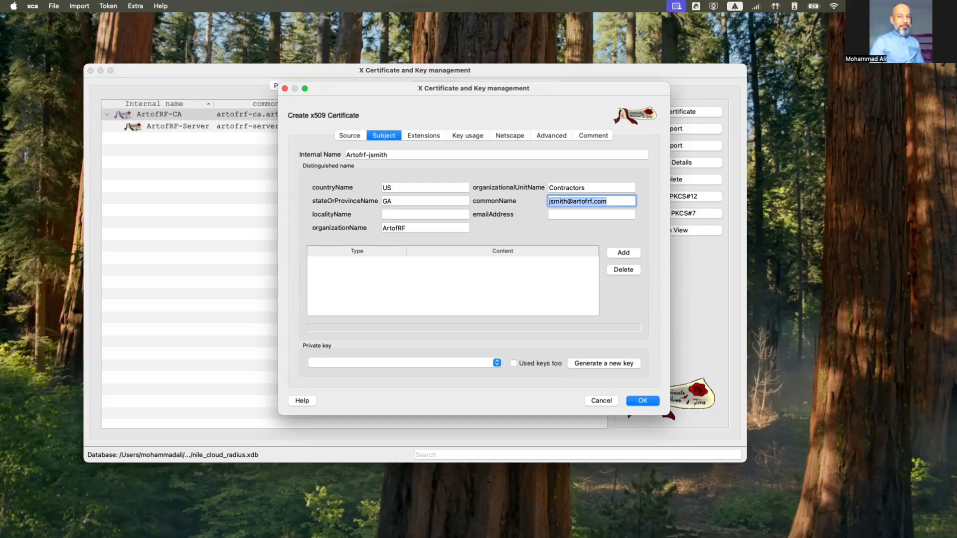
click(601, 213)
key(super+v)
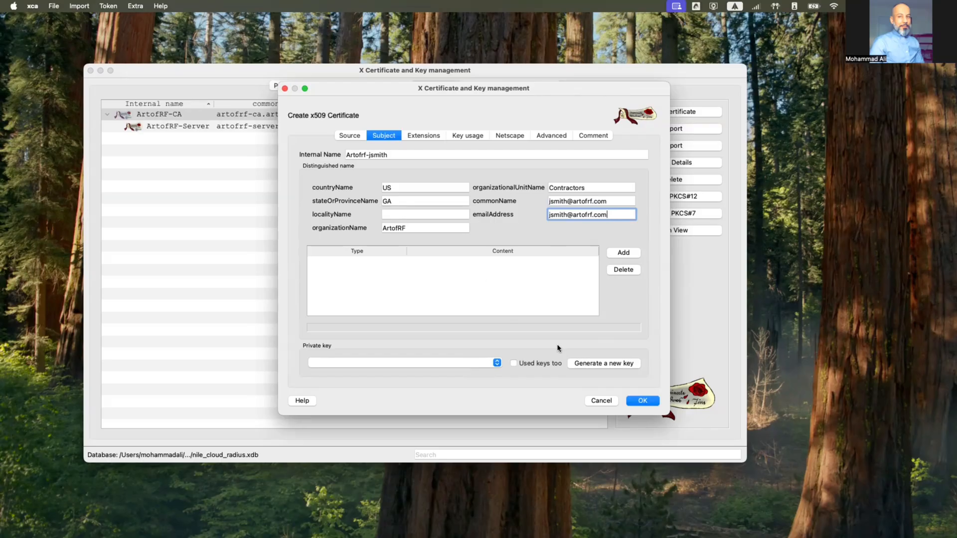
click(603, 363)
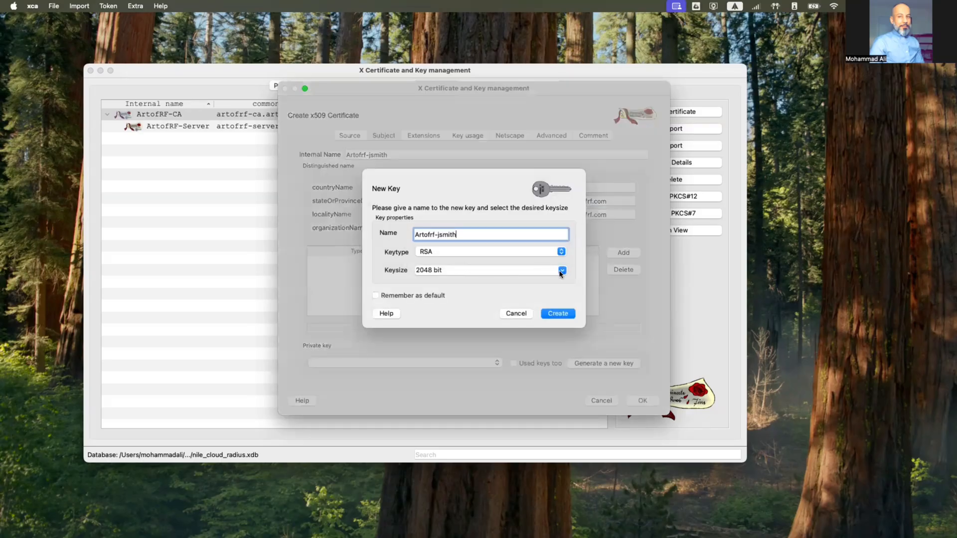
Generate a 4096-bit RSA private key for the client certificate
click(562, 270)
click(560, 298)
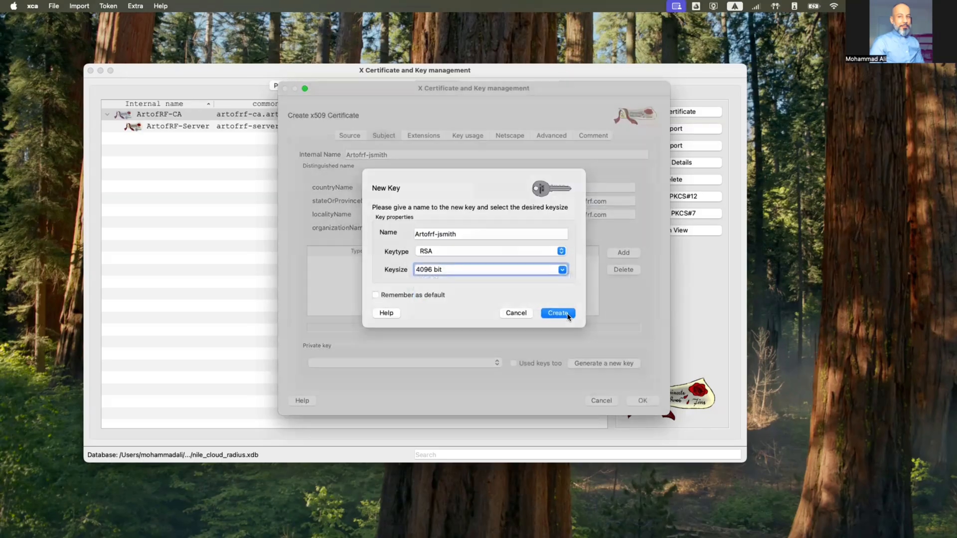
click(568, 315)
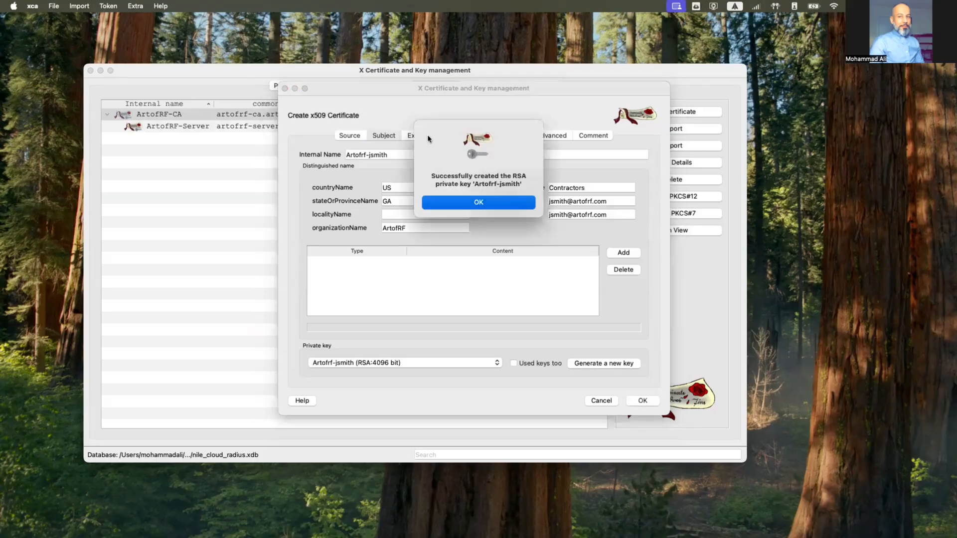
key(Return)
Set the client certificate's validity to 3 years and apply it
click(428, 137)
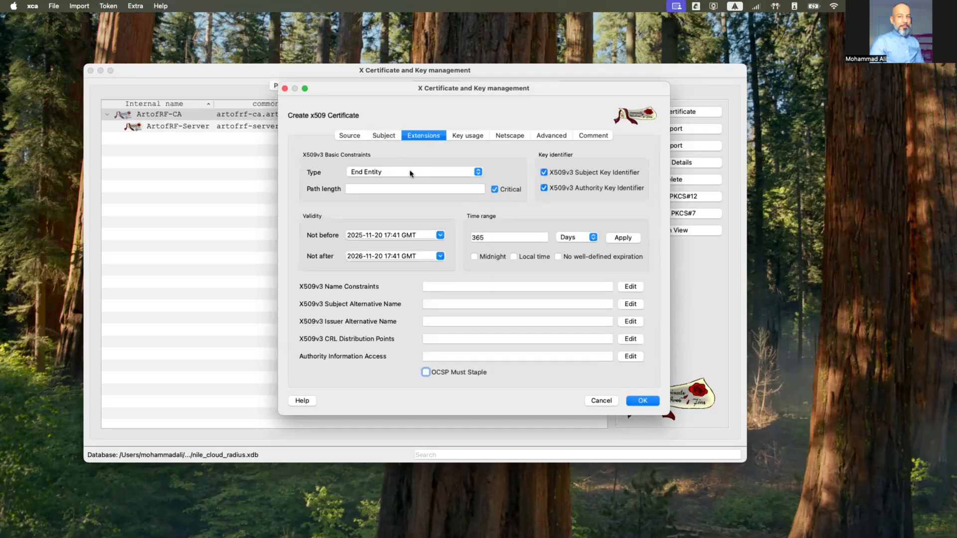
double_click(503, 236)
text(3)
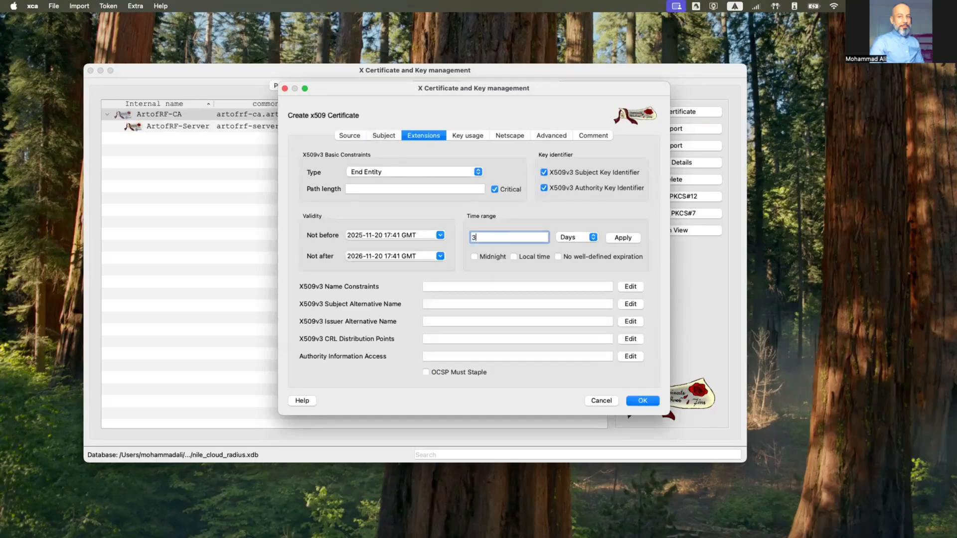
click(569, 241)
click(568, 256)
click(622, 239)
Make the alternative name copy the common name, then create the client certificate
click(624, 304)
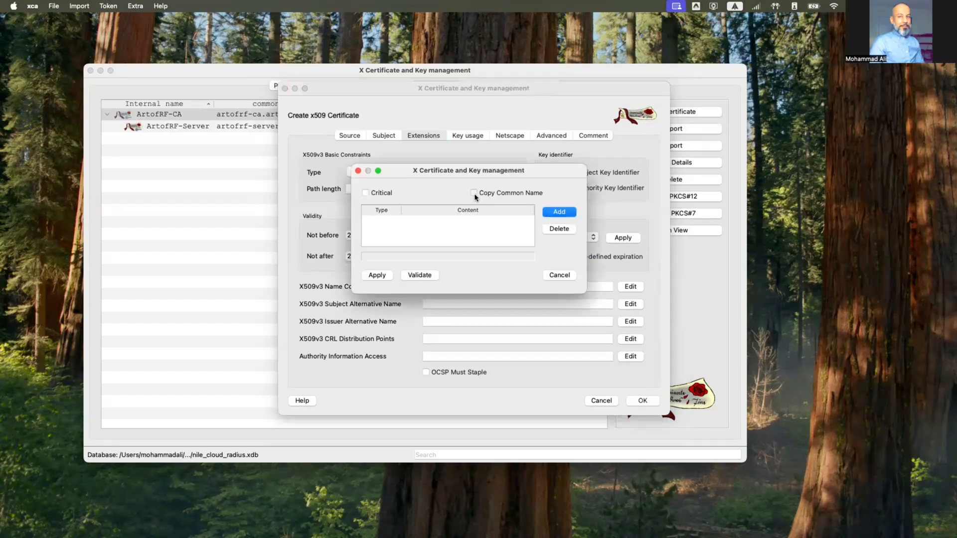
click(474, 193)
click(385, 274)
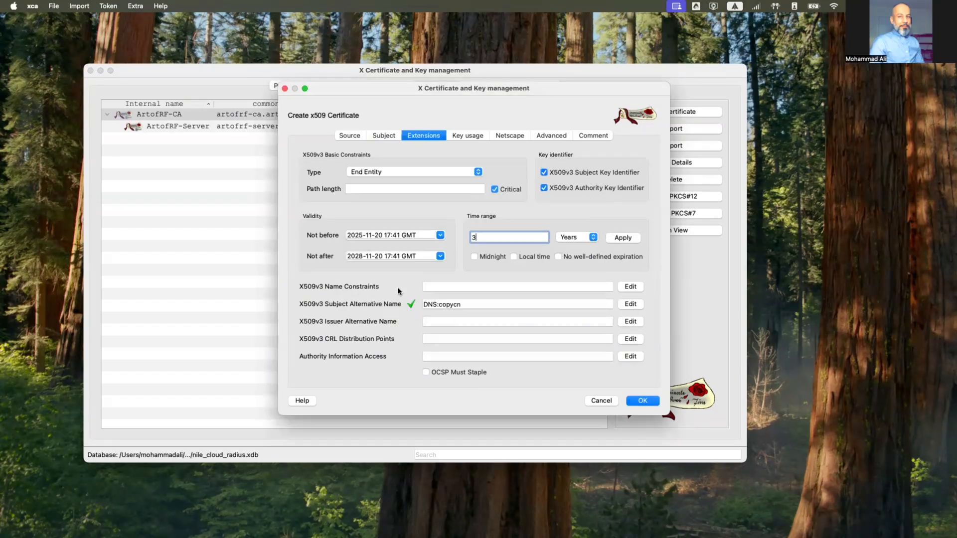
click(470, 137)
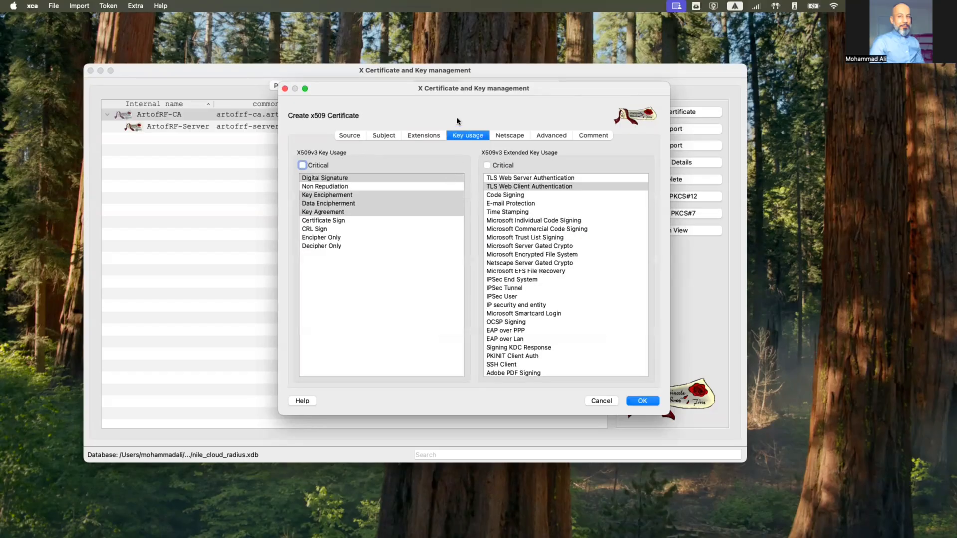
click(425, 136)
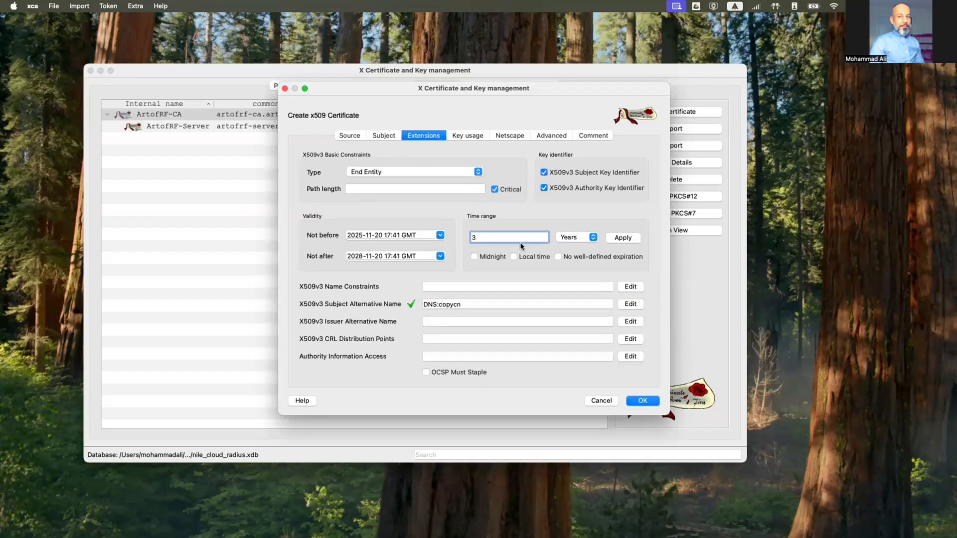
click(384, 136)
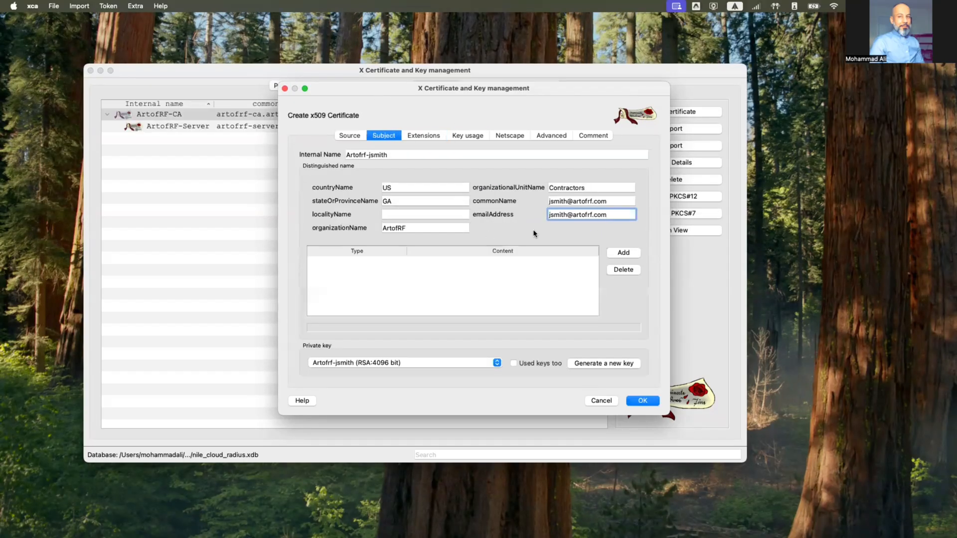
click(643, 401)
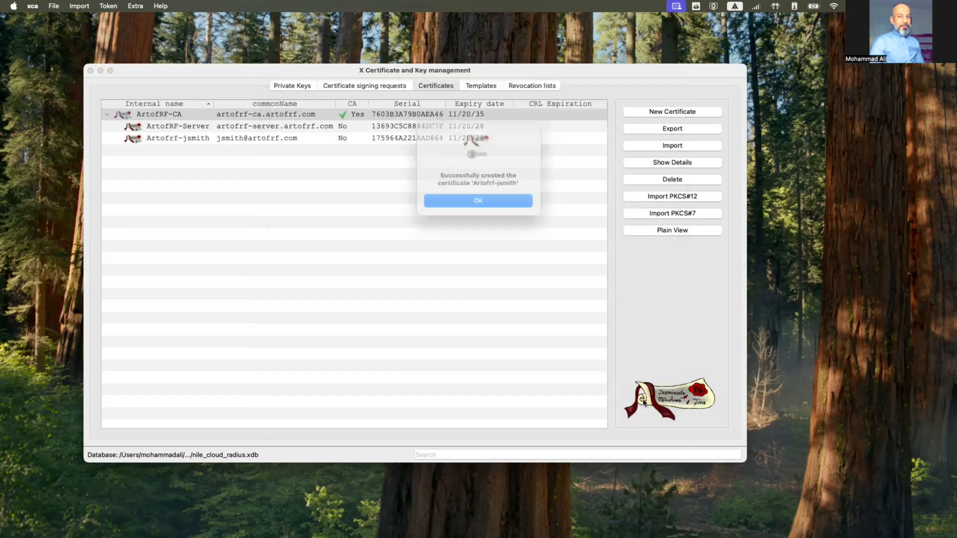
click(497, 208)
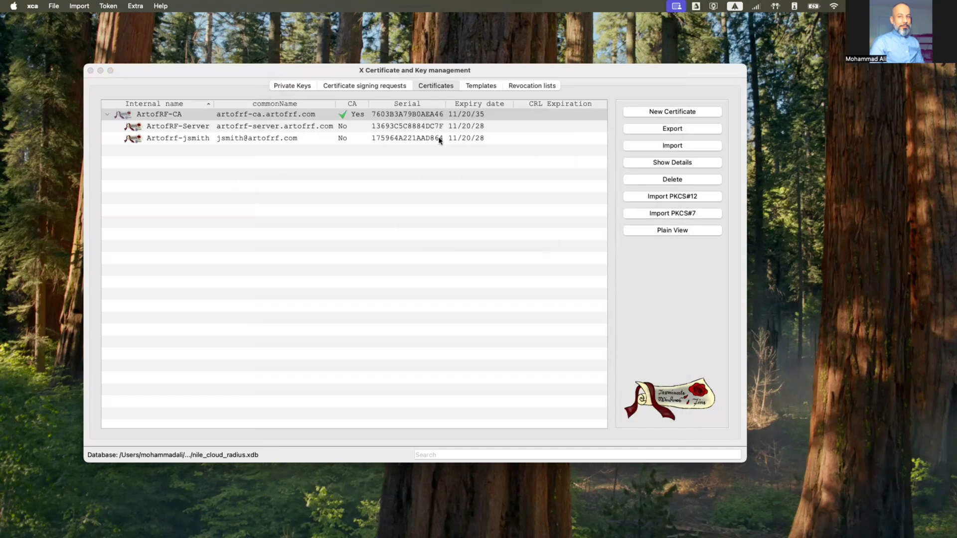
Start a new certificate from the [default] TLS_client template and enter the employee's internal name
click(676, 112)
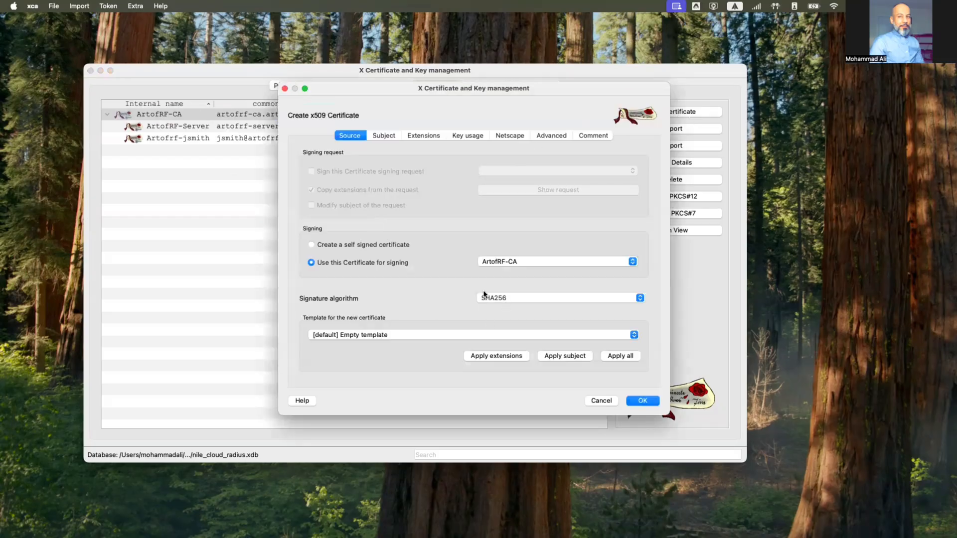
click(447, 337)
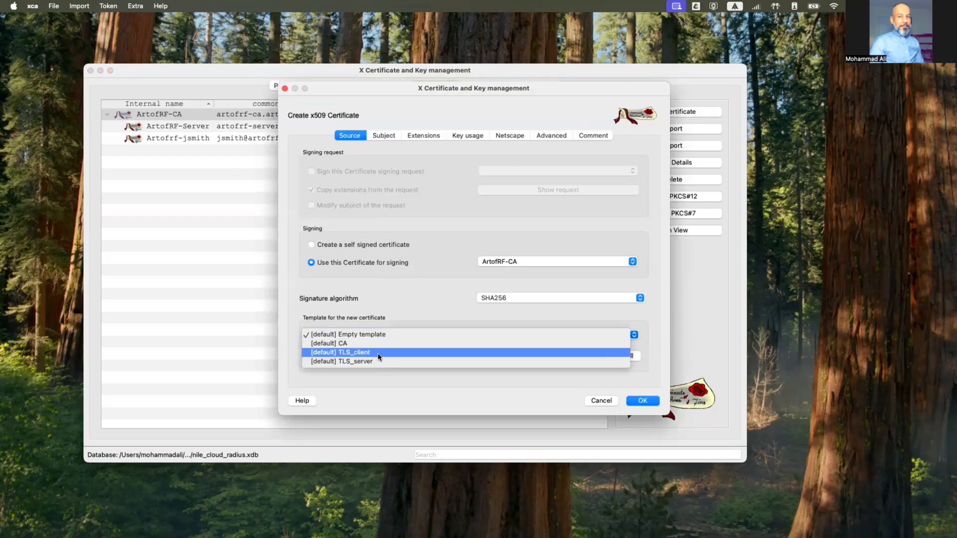
click(439, 352)
click(391, 138)
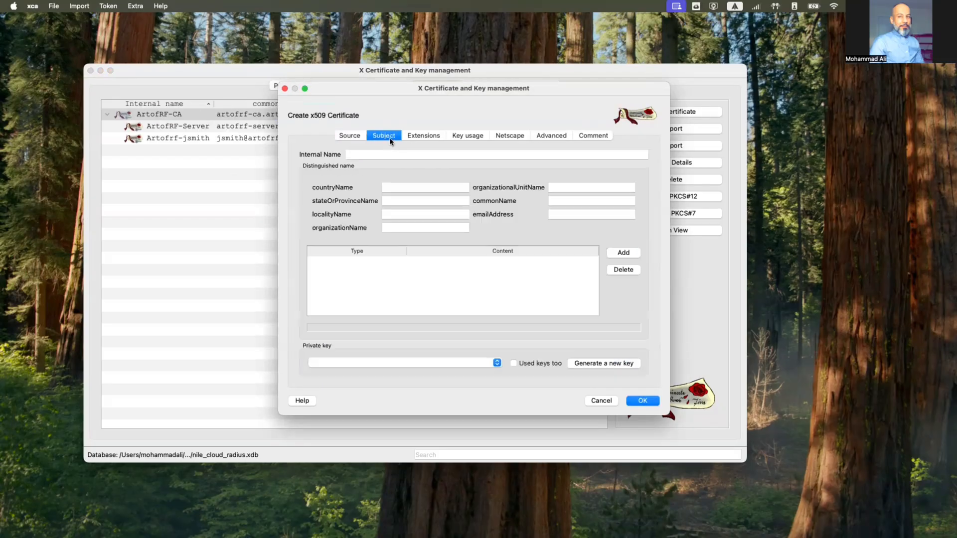
click(380, 155)
text(ARto)
key(BackSpace)
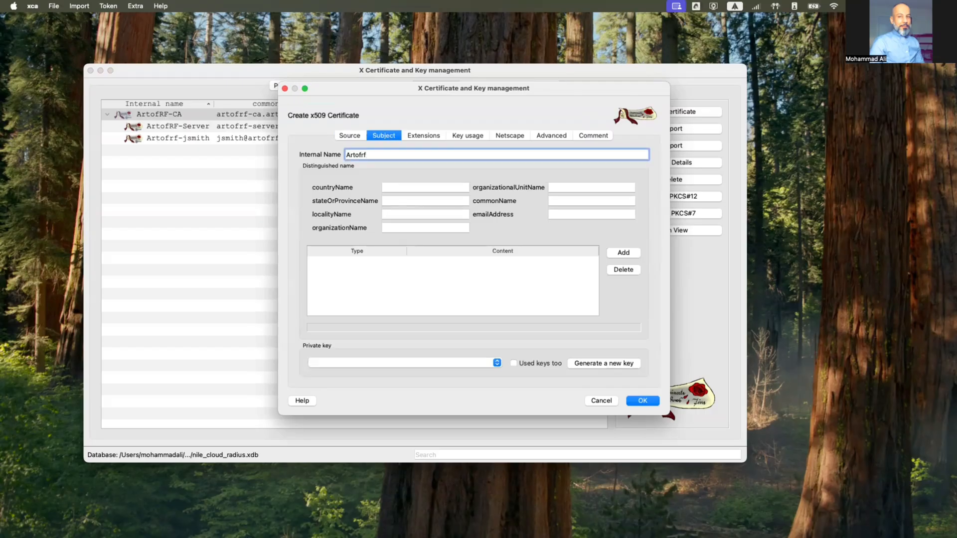
text(ofRF-mali)
Fill in country US, state GA, organization ArtofRF and unit Employees
click(408, 188)
text(US)
key(Tab)
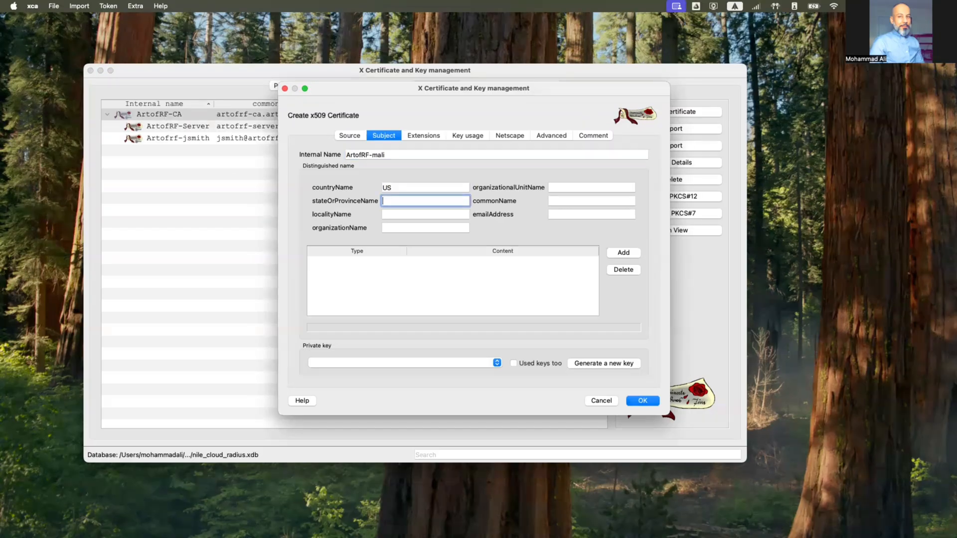
text(GA)
click(402, 228)
text(ArtofRF)
click(601, 187)
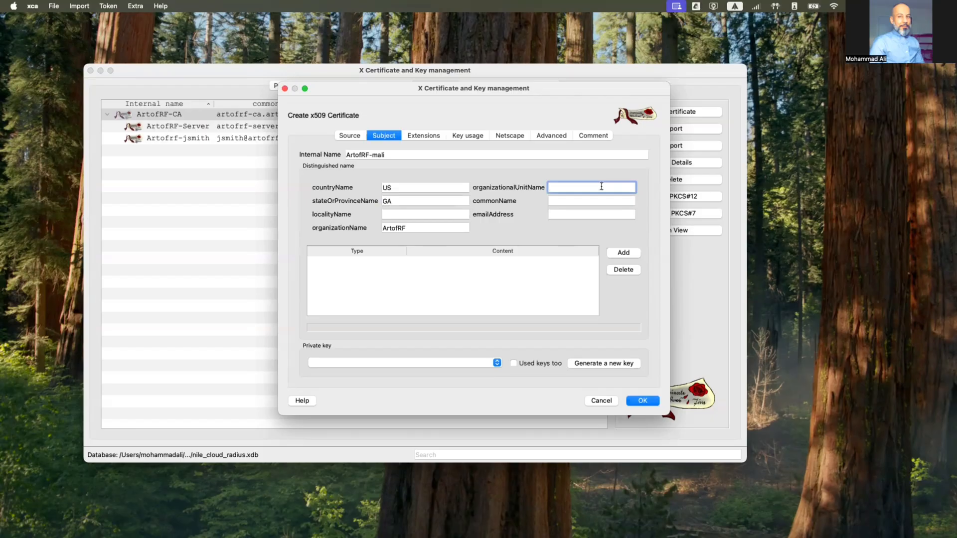
text(Employees)
Enter the employee's e-mail as common name and copy it into emailAddress
click(617, 200)
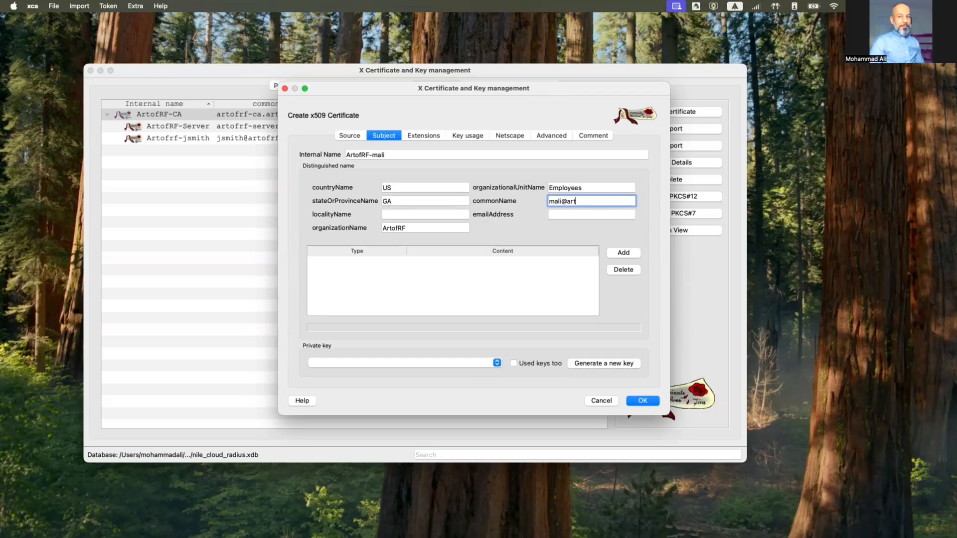
key(super+a)
key(super+c)
click(635, 216)
key(super+v)
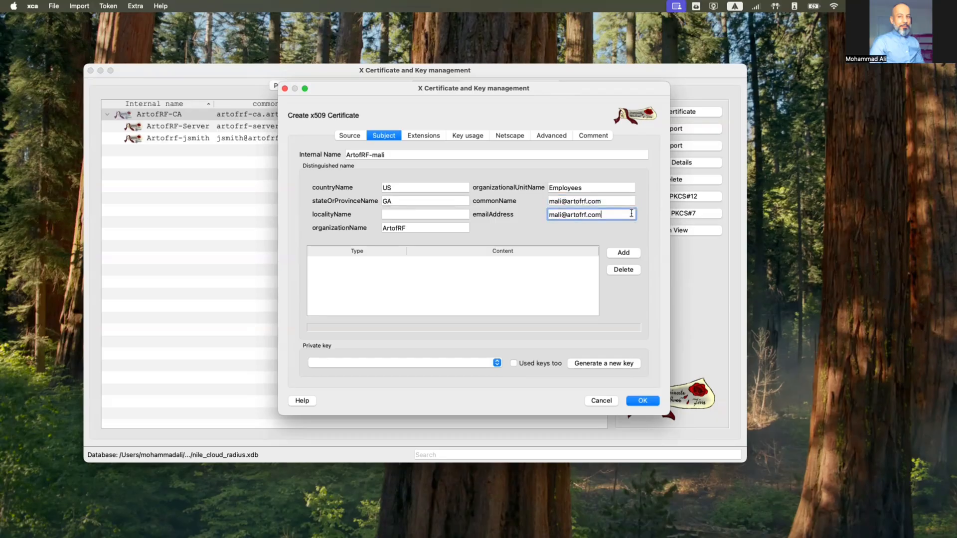
Generate a 4096-bit RSA private key for the employee certificate
click(588, 365)
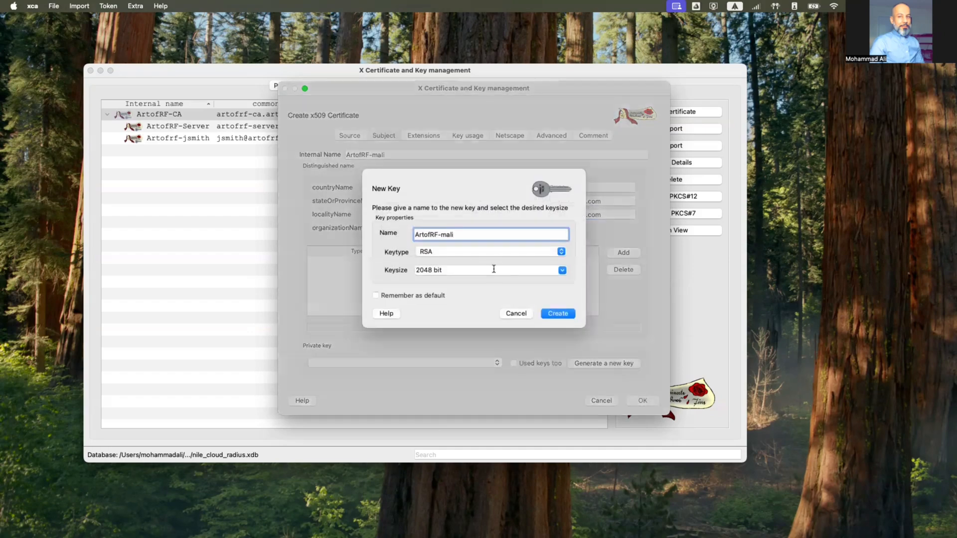
click(561, 270)
click(491, 297)
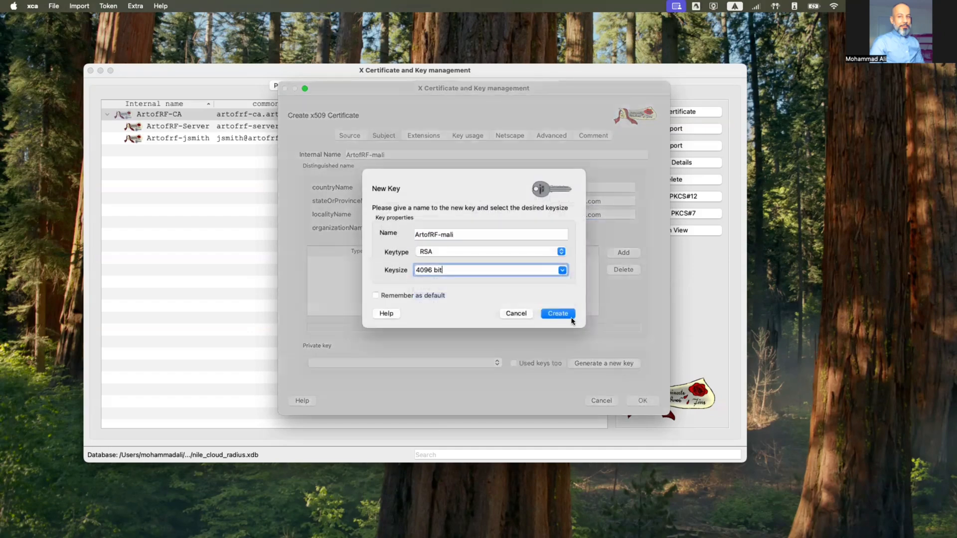
click(568, 314)
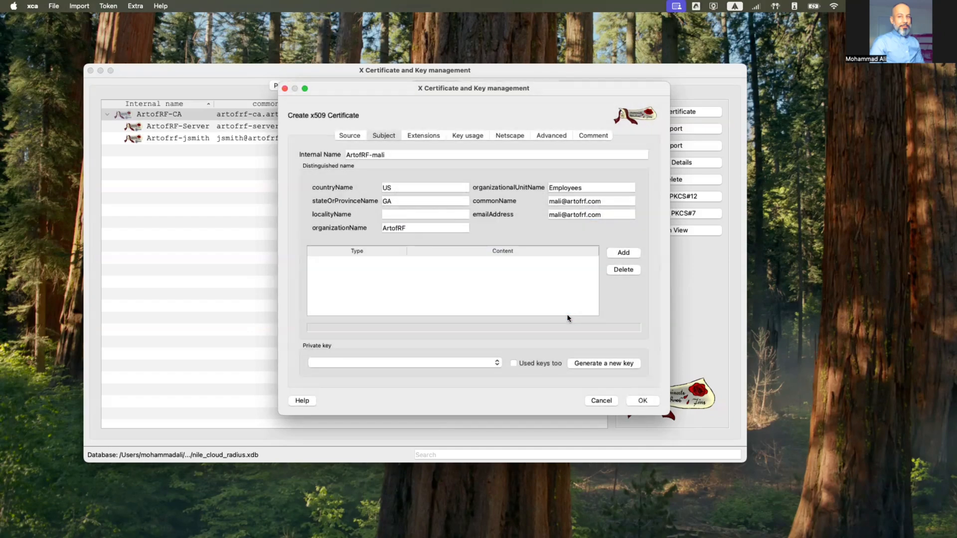
click(469, 204)
In the Extensions settings, set the second client certificate's validity time range to 3 years
click(425, 136)
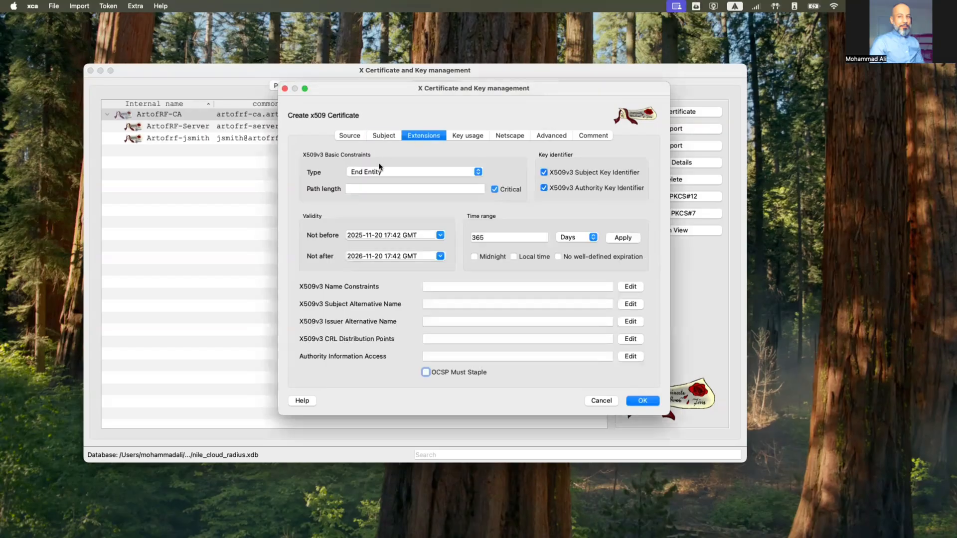
double_click(497, 235)
text(3)
click(569, 238)
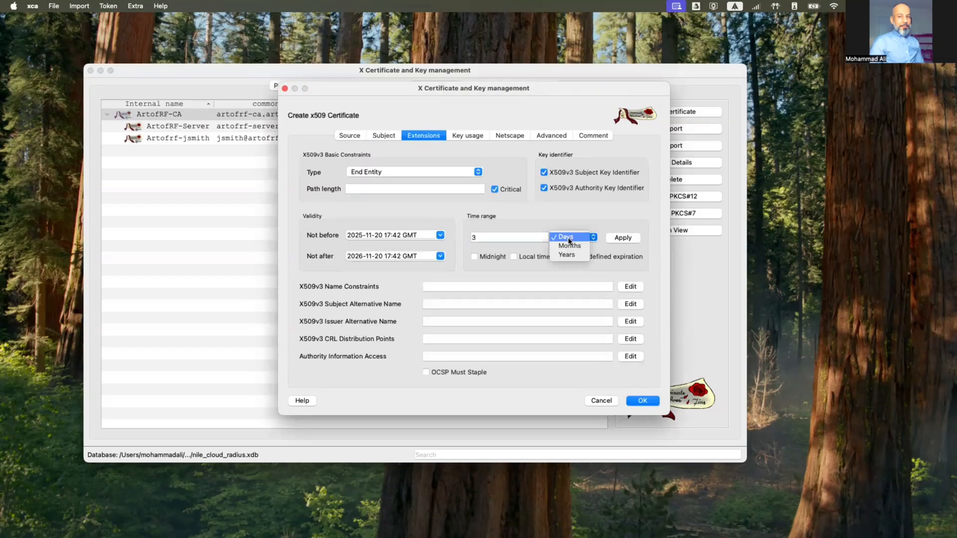
click(566, 254)
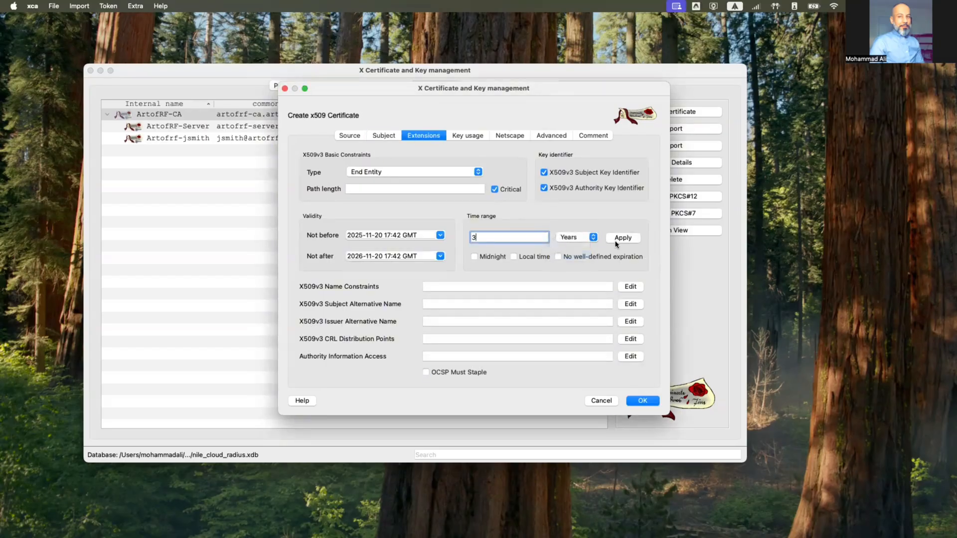
Copy the common name into the subject alternative name and create the certificate
click(630, 305)
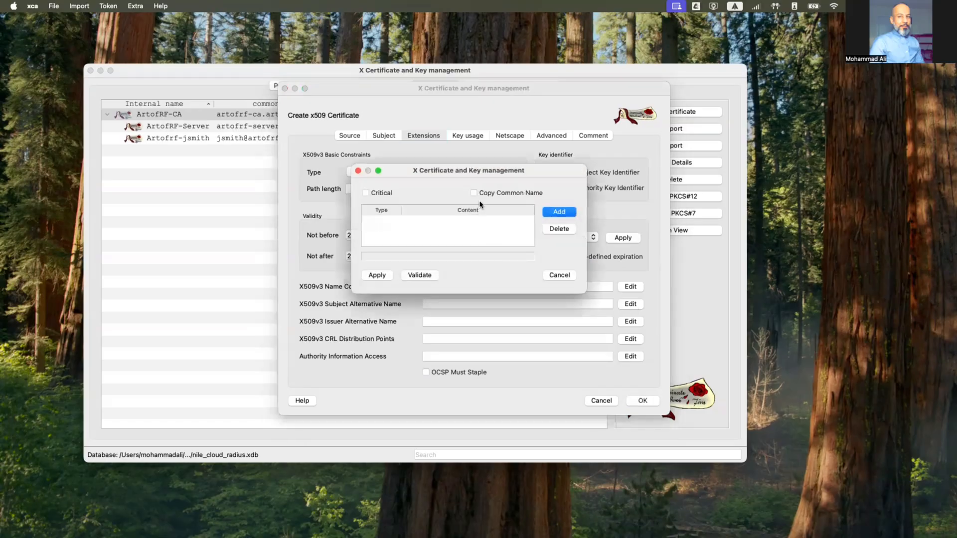
click(473, 193)
click(377, 275)
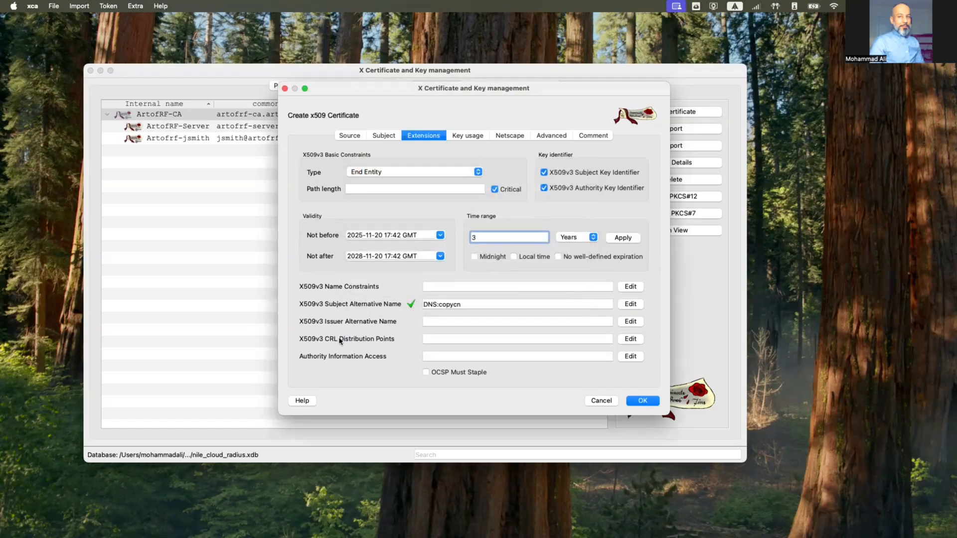
click(648, 400)
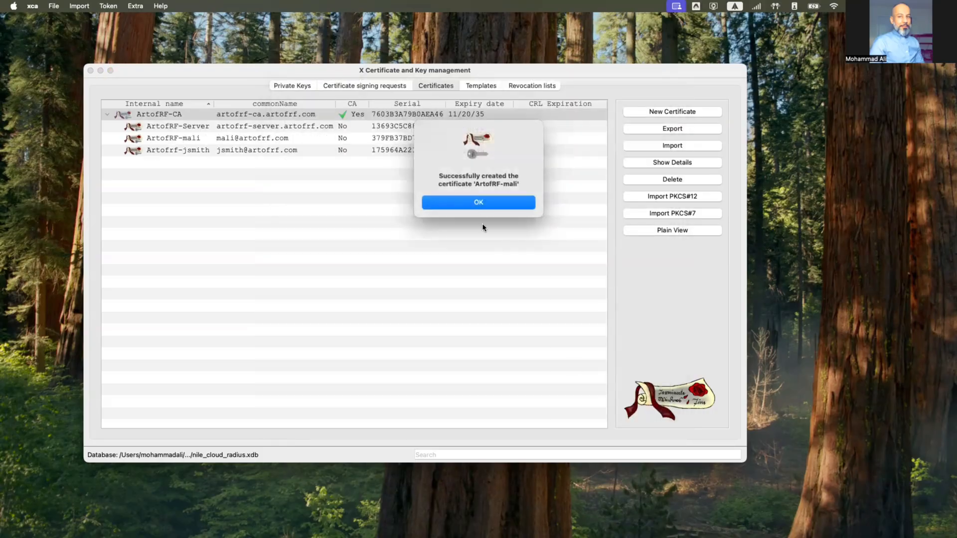
click(479, 203)
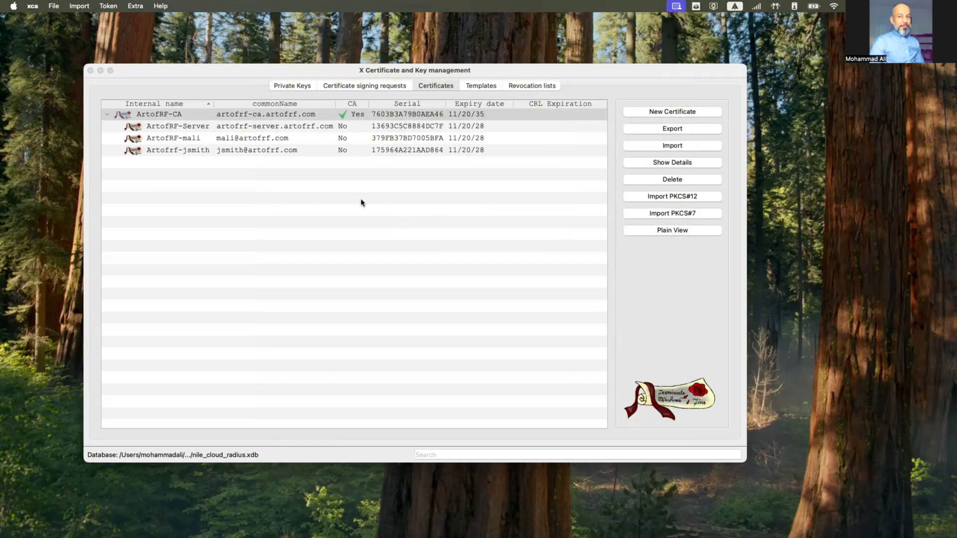
Export ArtofRF-CA as a password-protected PKCS #12 (*.pfx), overwriting the existing ArtofRF-CA.pfx
click(293, 117)
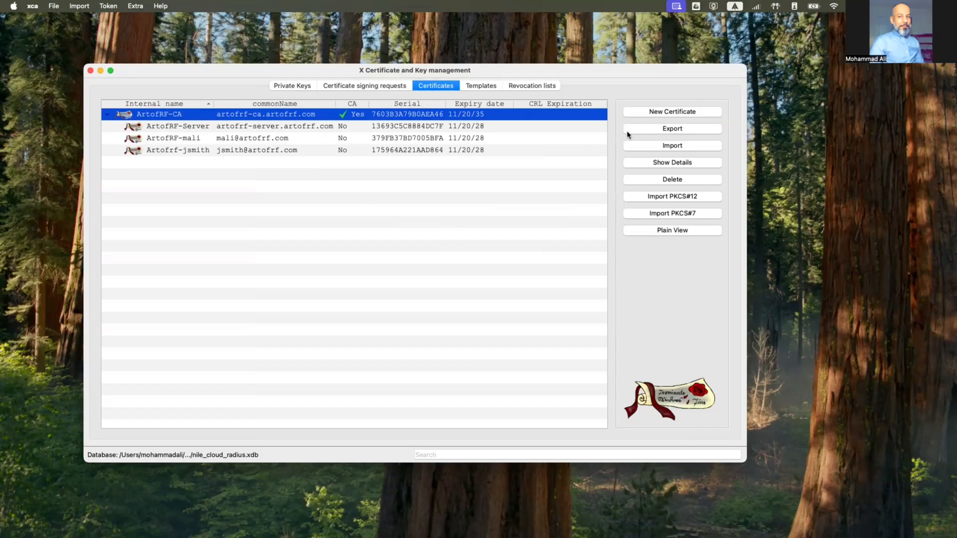
click(672, 130)
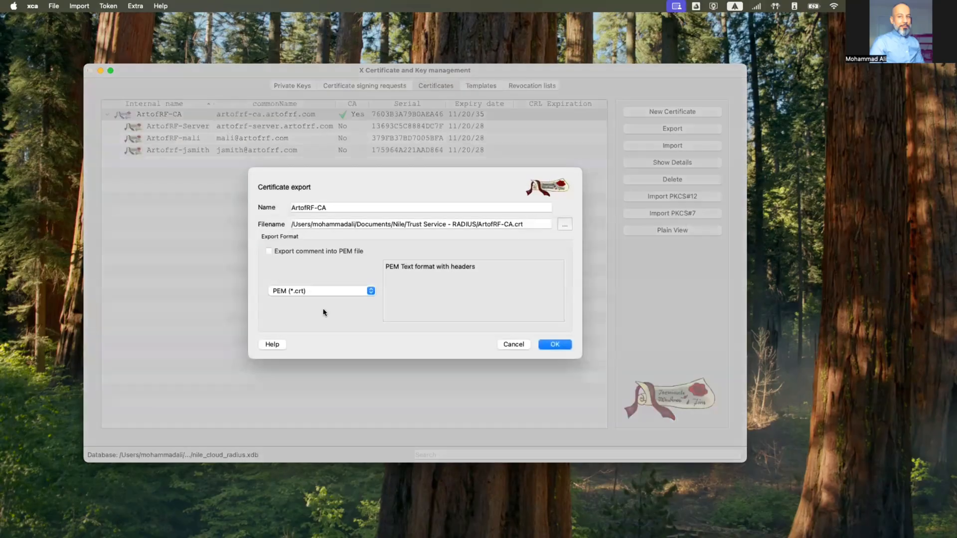
click(323, 292)
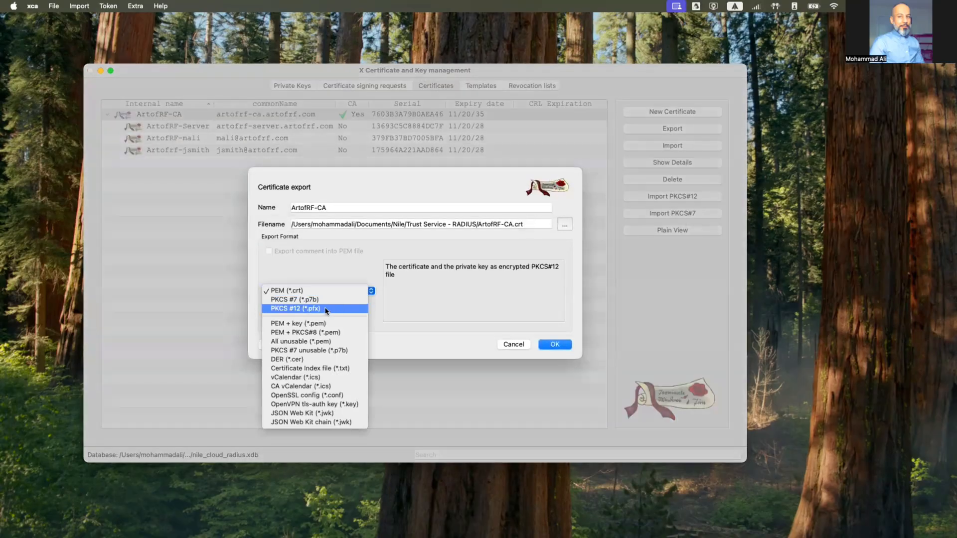
click(325, 309)
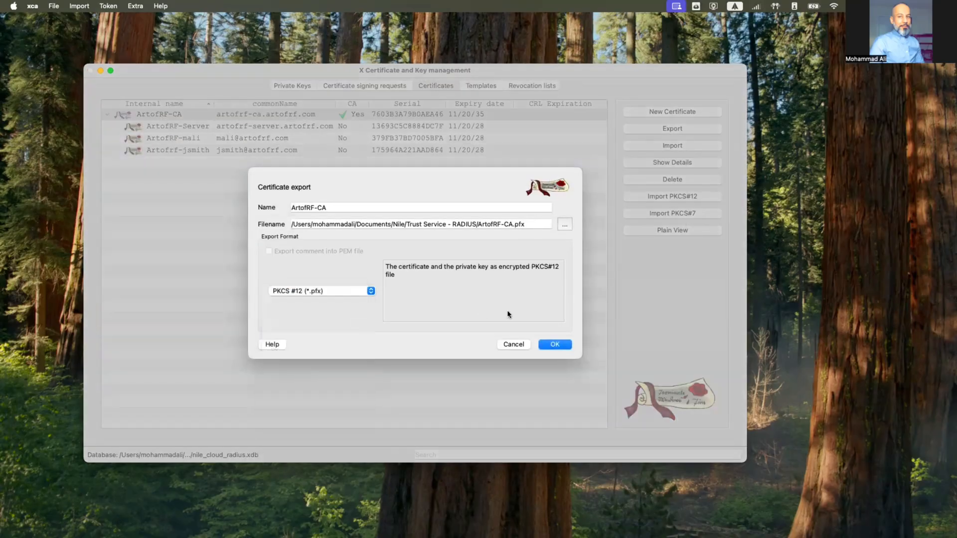
click(555, 345)
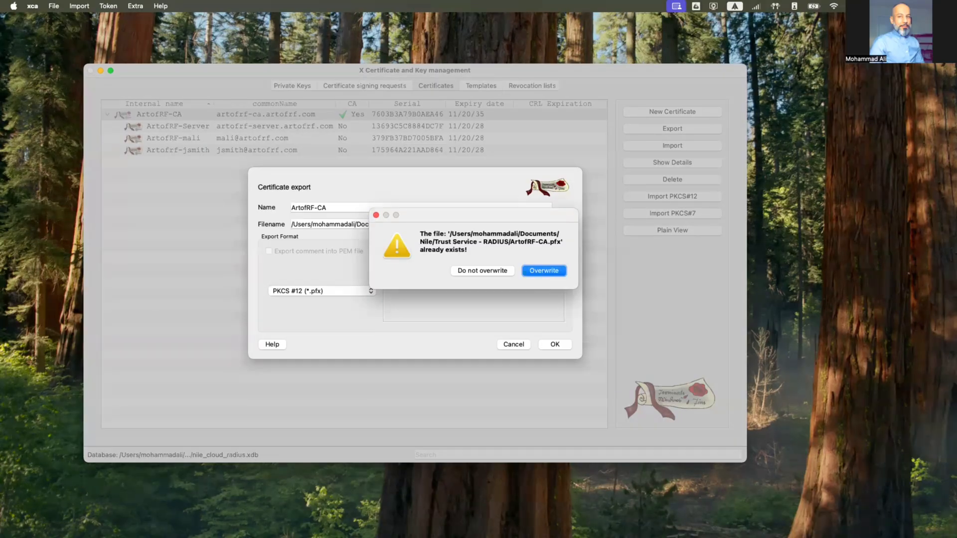
key(F11)
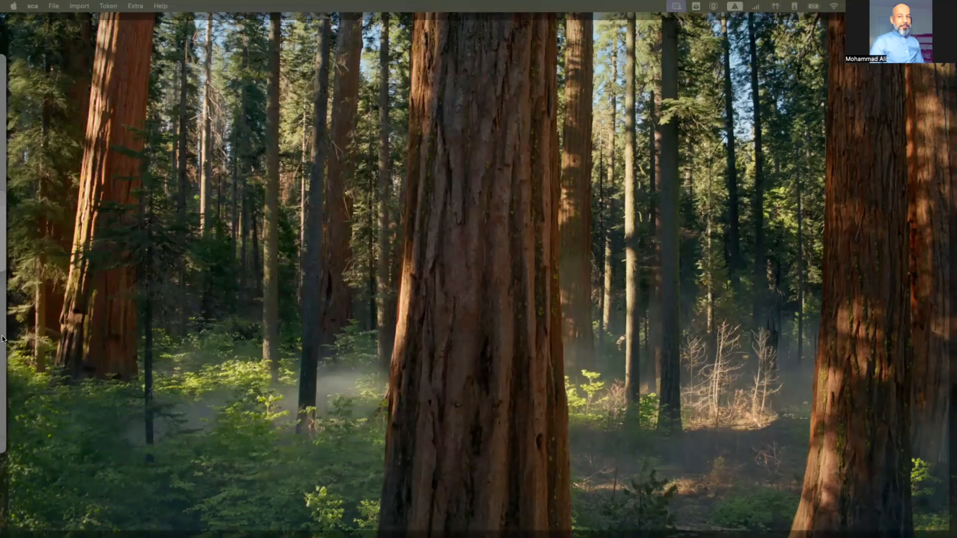
key(F11)
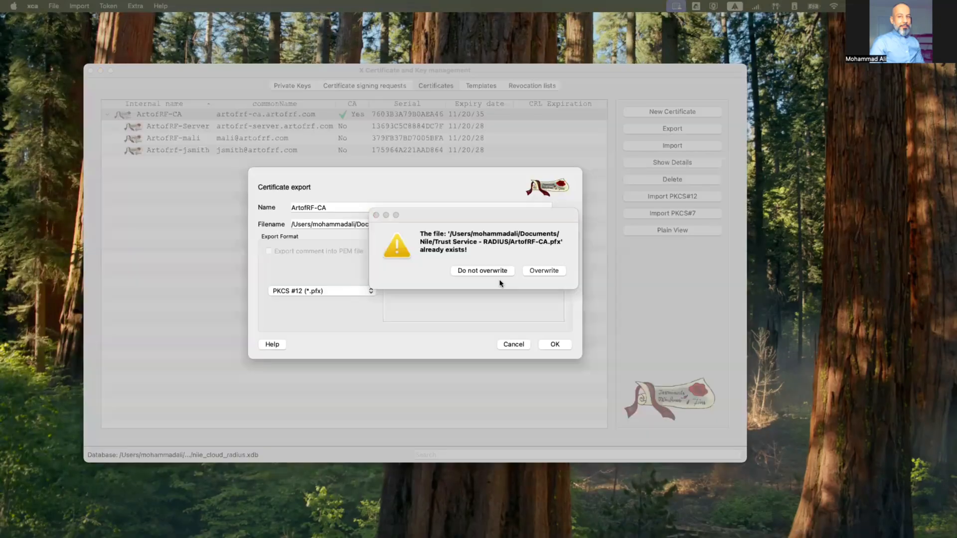
click(543, 272)
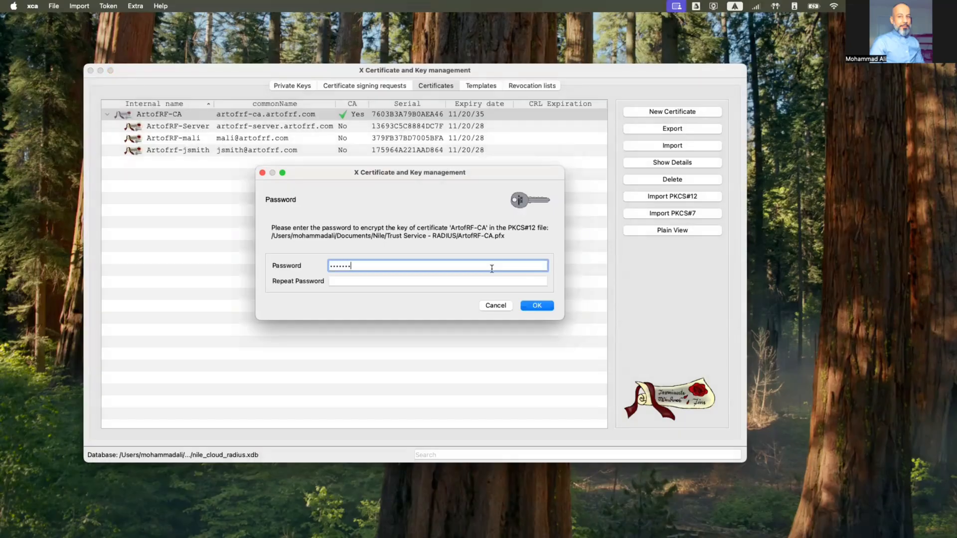
key(Tab)
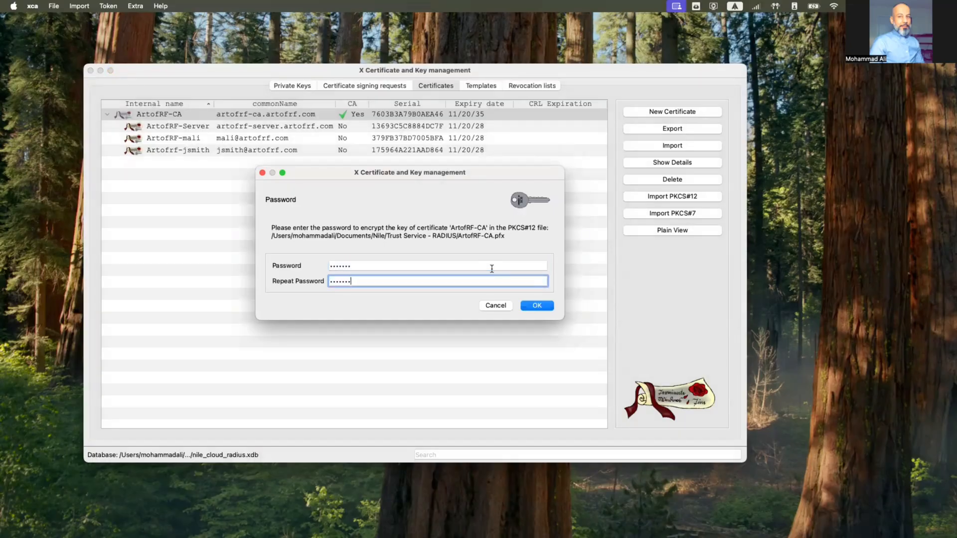
click(537, 306)
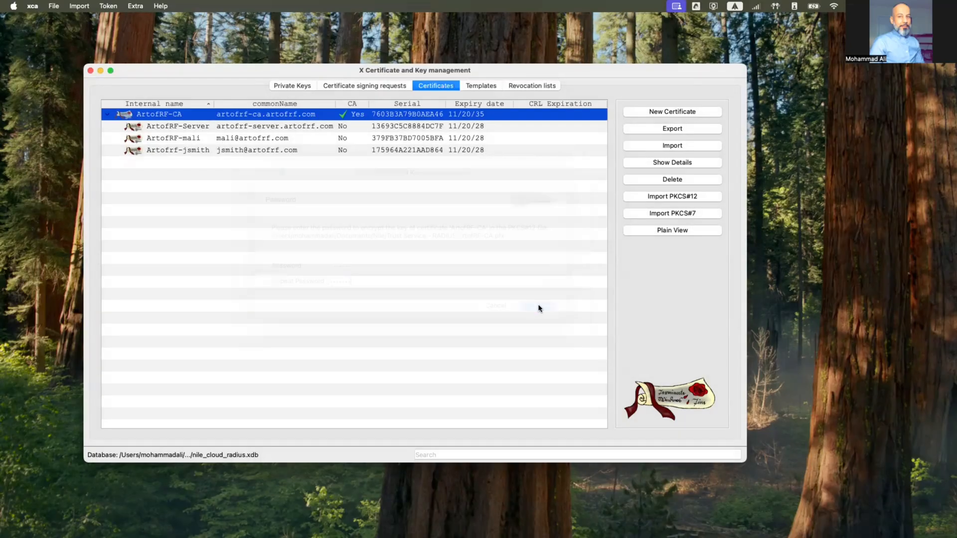
Export ArtofRF-Server as a PKCS #12 chain (*.pfx) file protected by a password entered twice
click(232, 131)
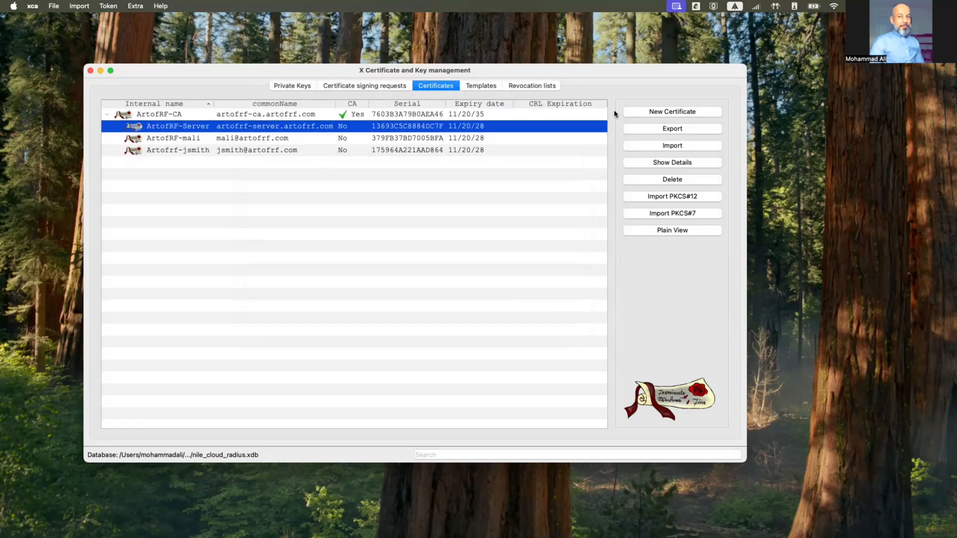
click(635, 129)
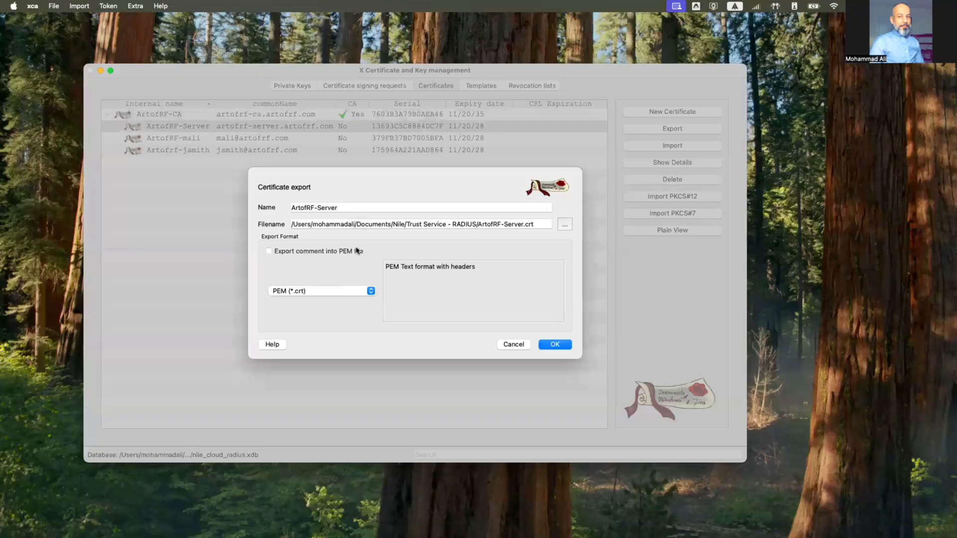
click(359, 291)
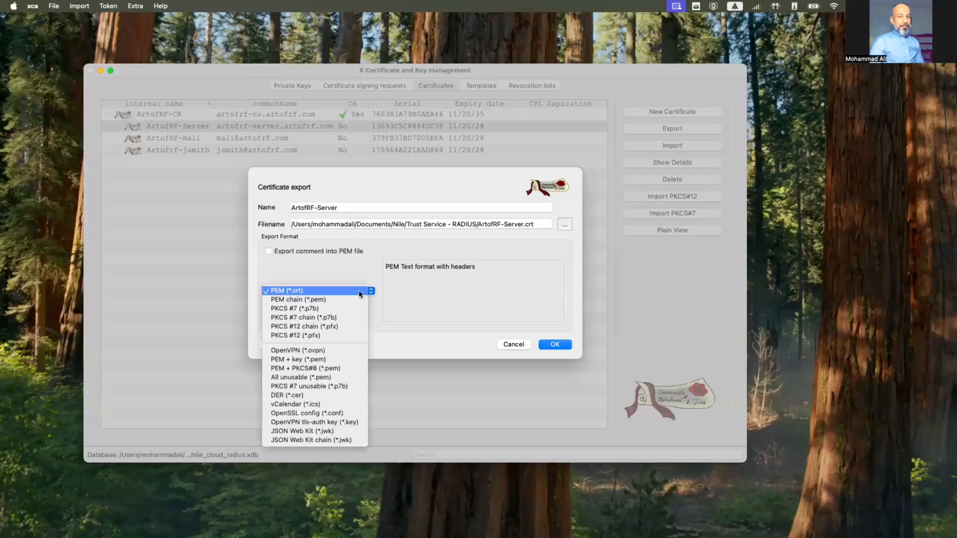
click(326, 328)
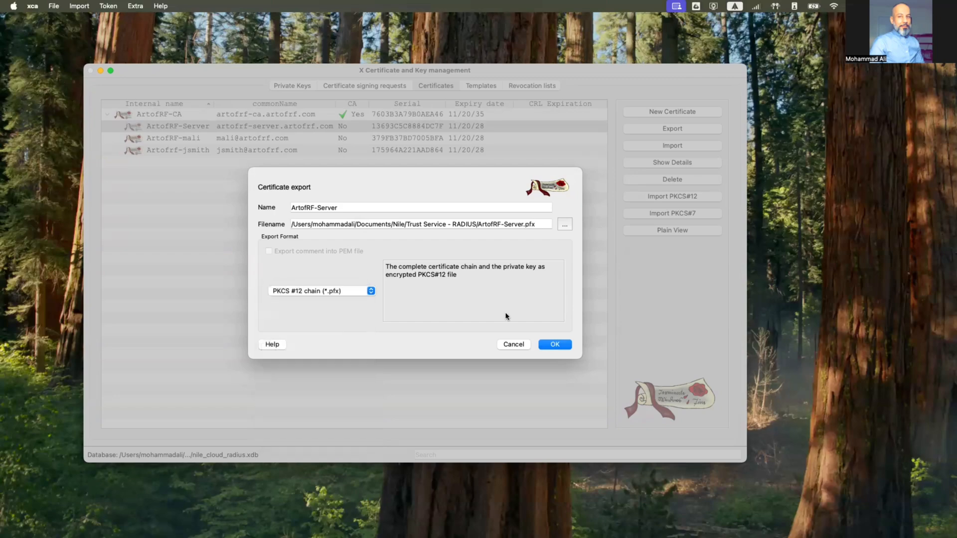
click(554, 345)
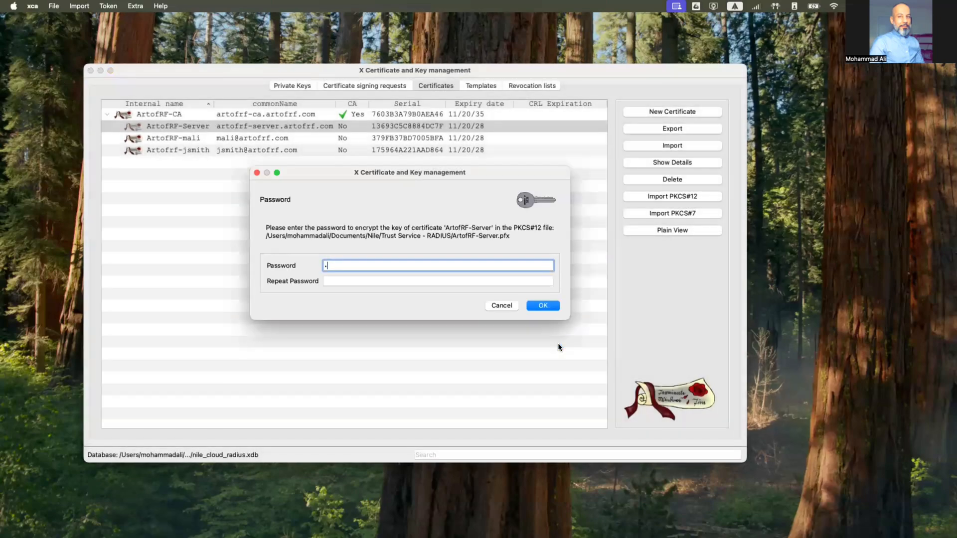
text(•••••••)
key(Tab)
text(•••••••)
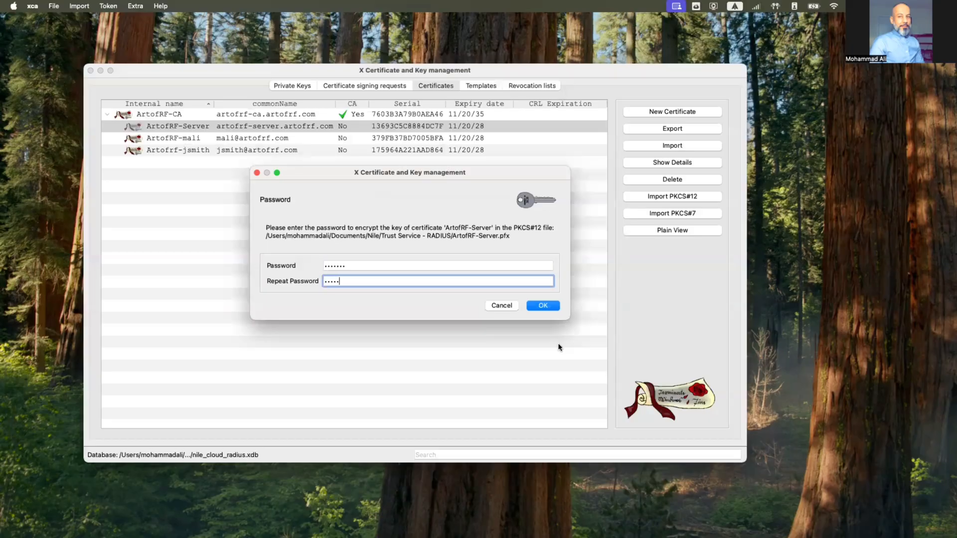
click(539, 303)
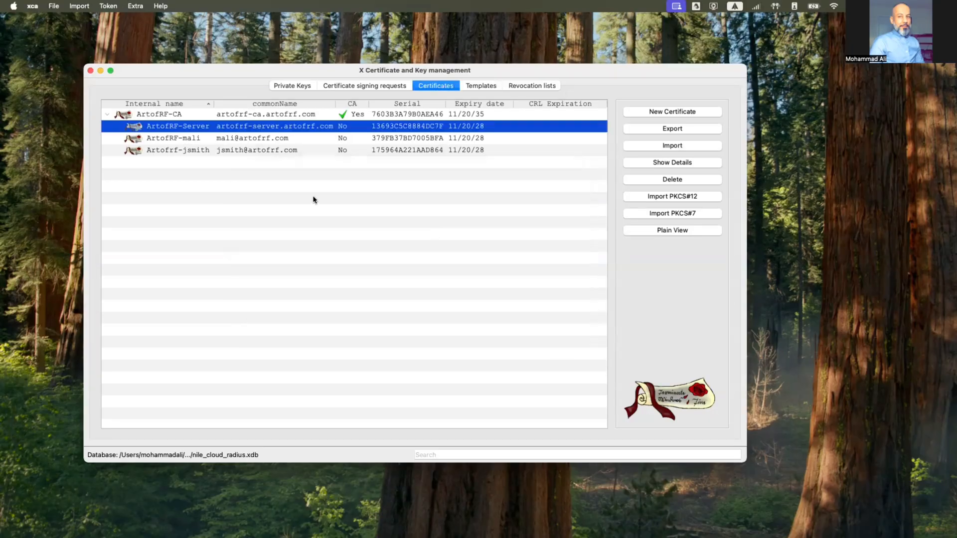
click(327, 141)
Export the first client certificate as a password-protected PKCS #12 chain (*.pfx) file
click(674, 131)
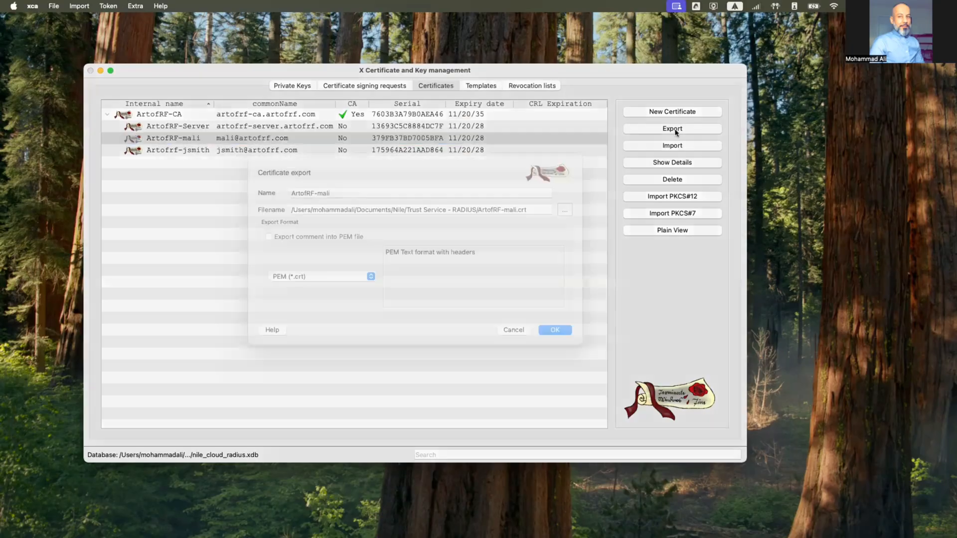
click(367, 292)
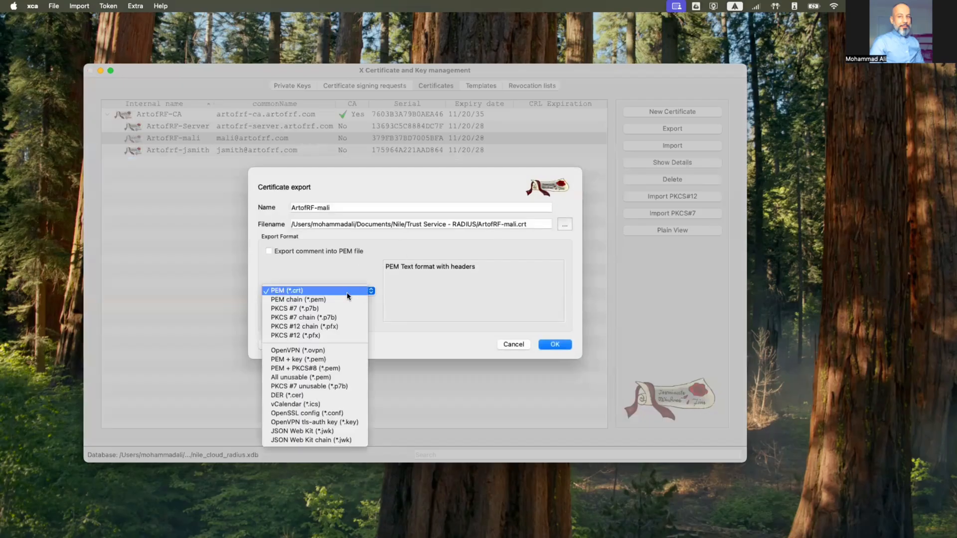
click(340, 327)
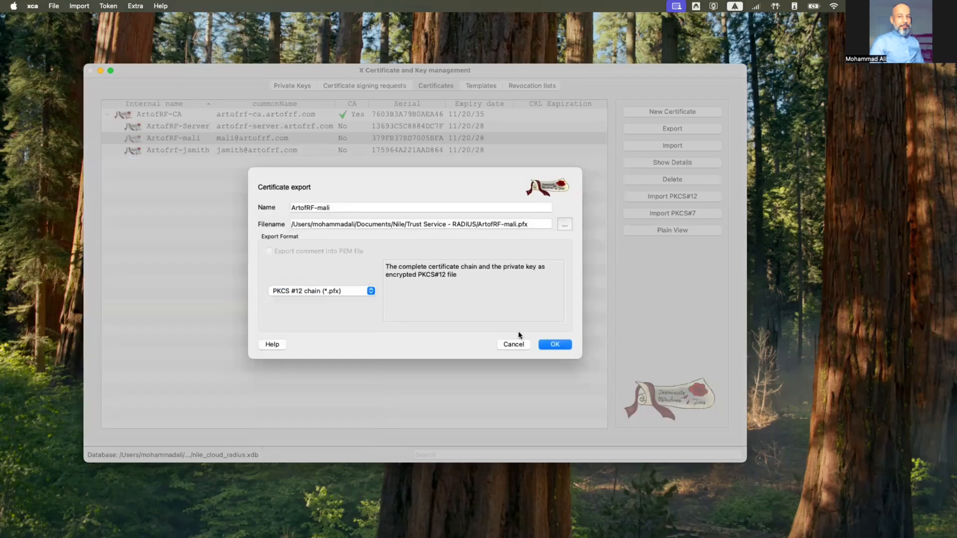
click(555, 345)
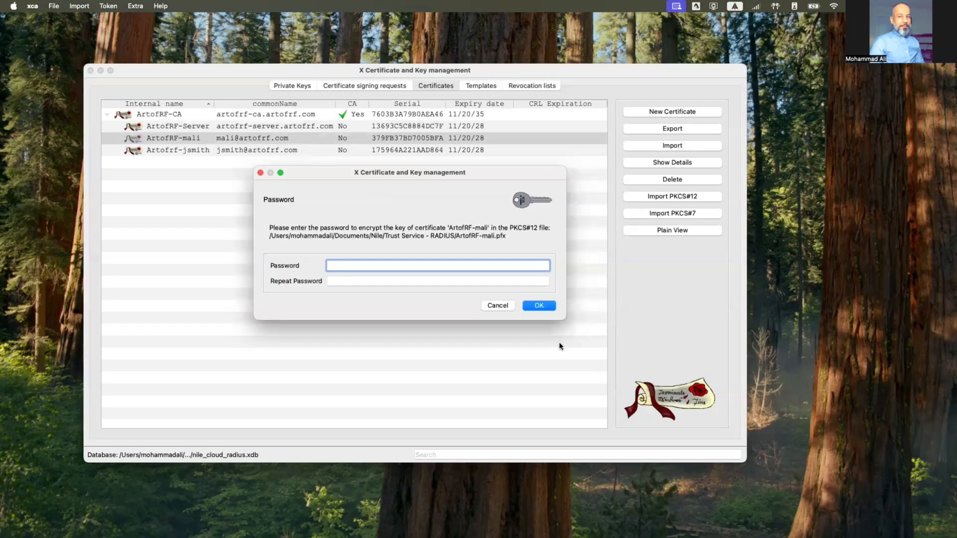
text(•••••••)
key(Tab)
text(••••••)
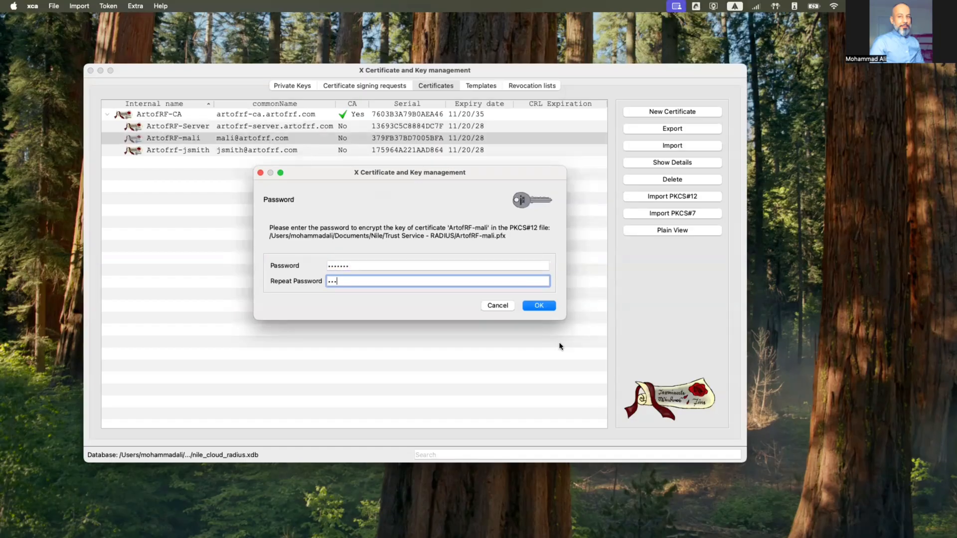
text(•)
click(539, 307)
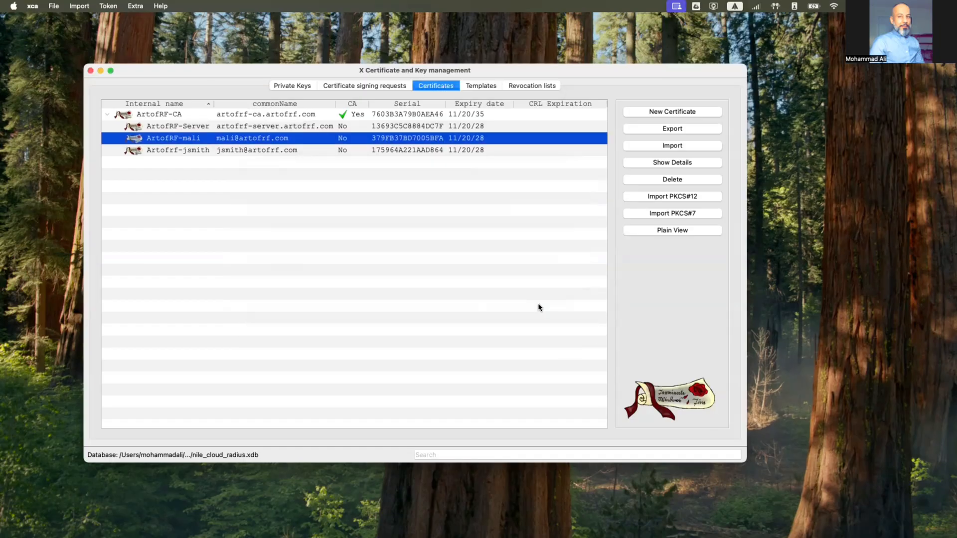
click(401, 152)
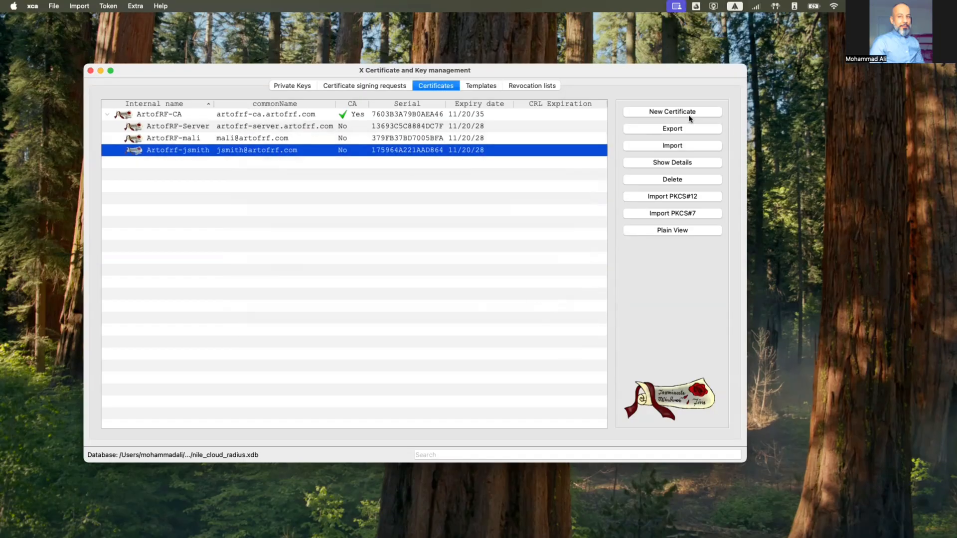
Export the second client certificate as a password-protected PKCS #12 chain (*.pfx) file
click(679, 130)
click(348, 293)
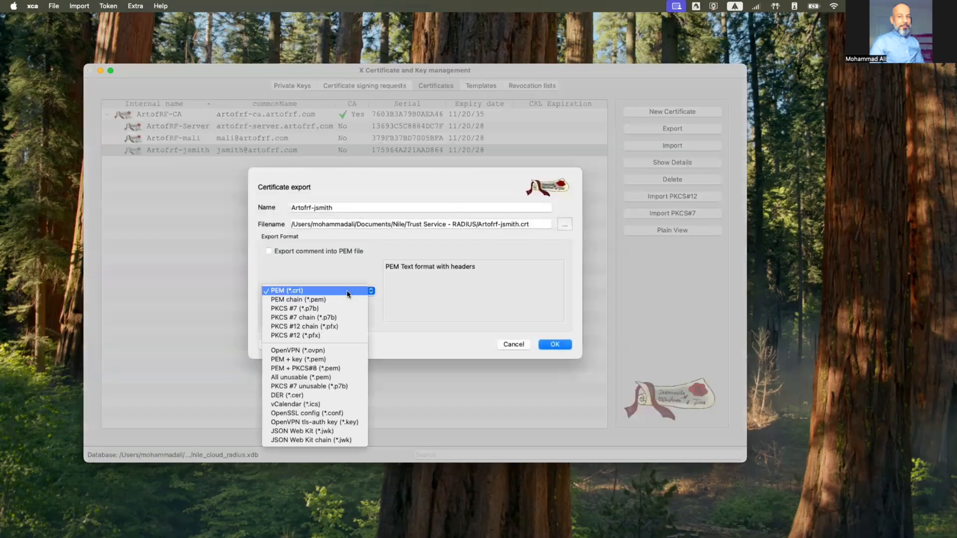
click(343, 327)
click(555, 344)
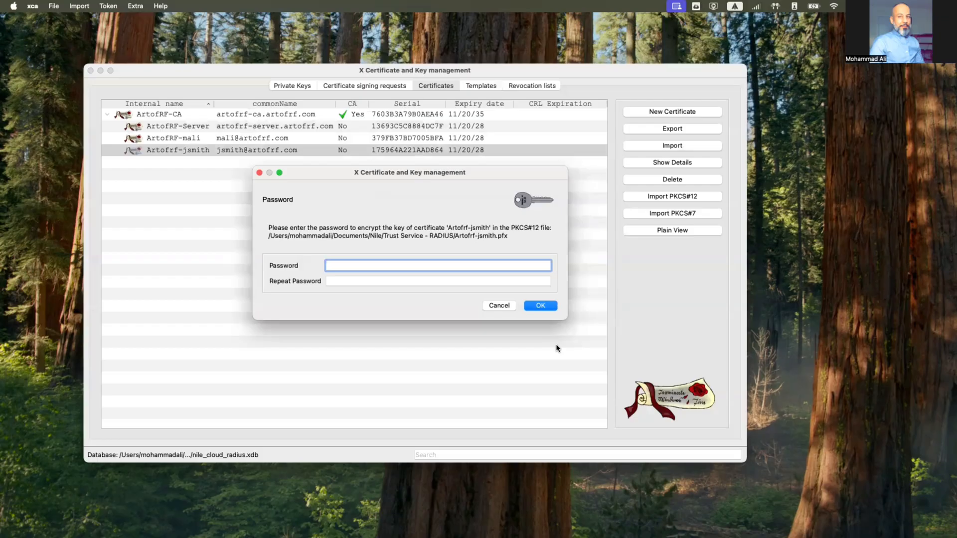
text(•••••••)
key(Tab)
text(•••••••)
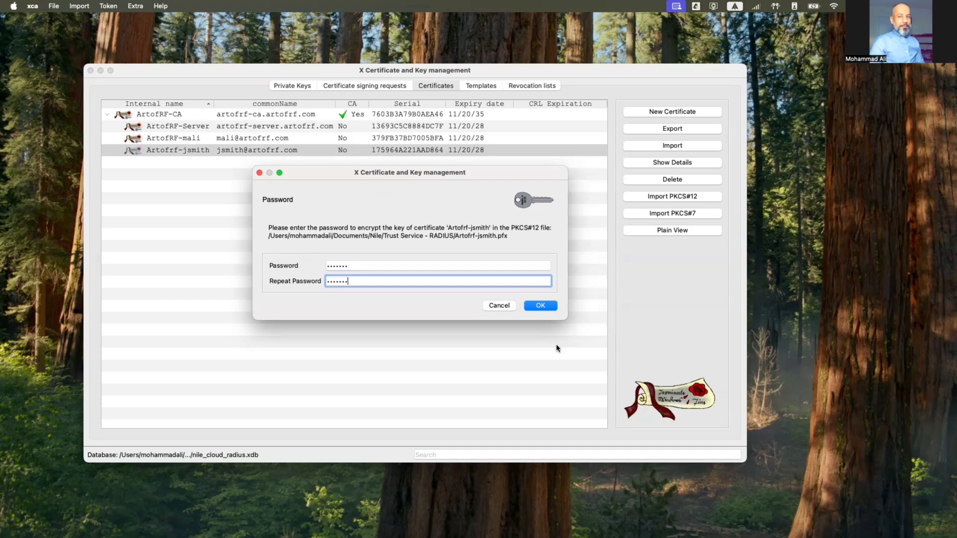
click(533, 306)
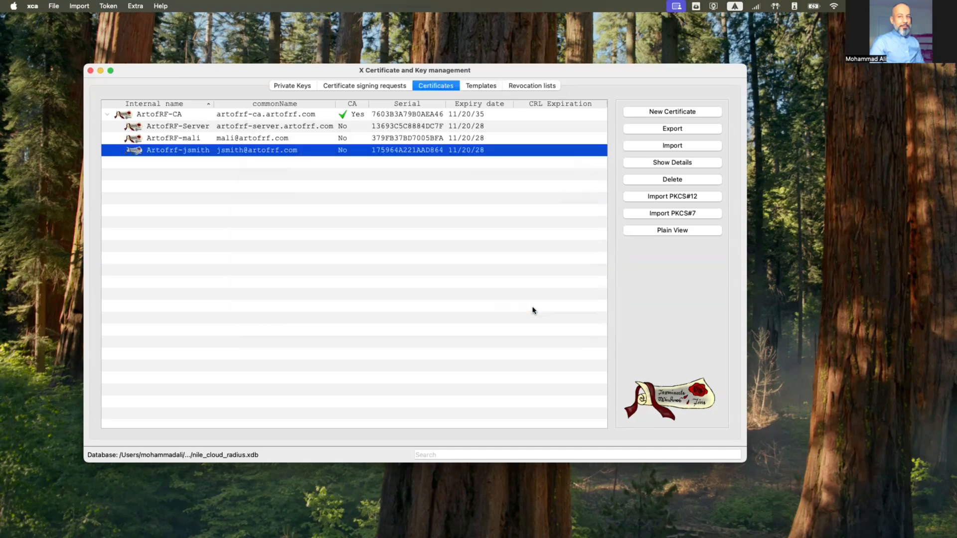